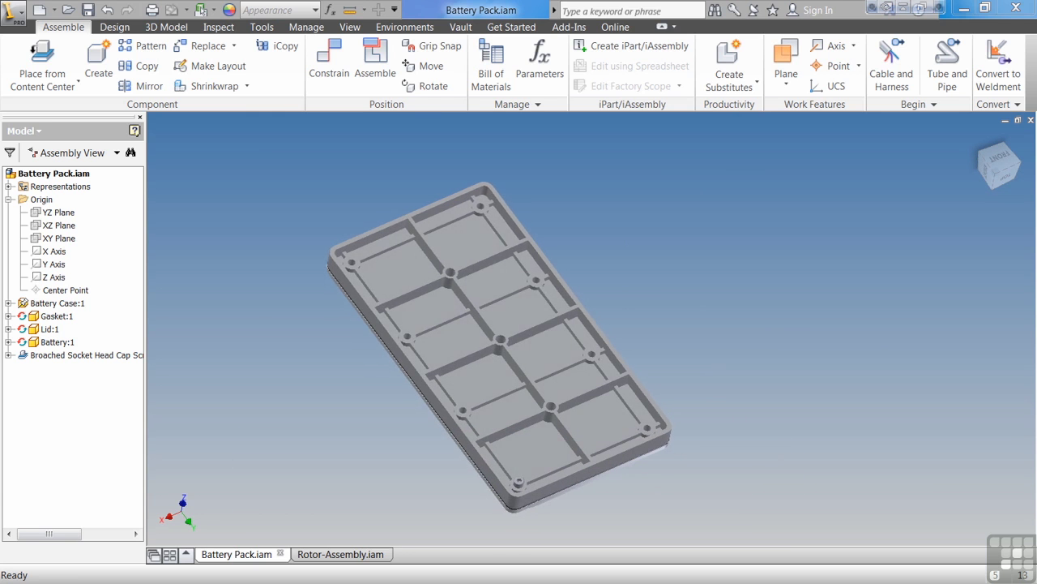
Step: Pattern the socket head cap screw in the lid's corner hole using the hole feature pattern Rectangular Pattern1
click(147, 49)
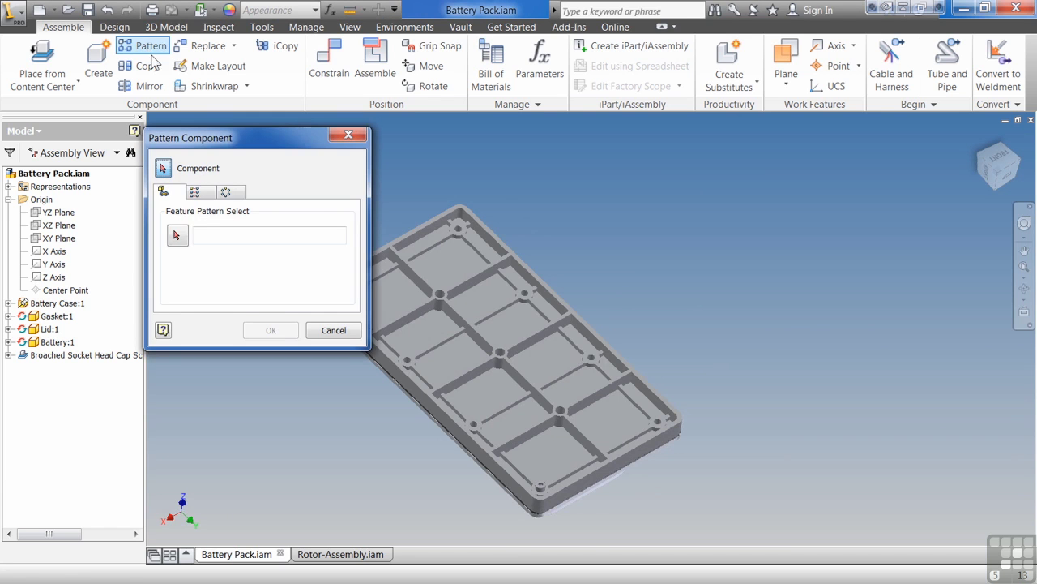
click(541, 486)
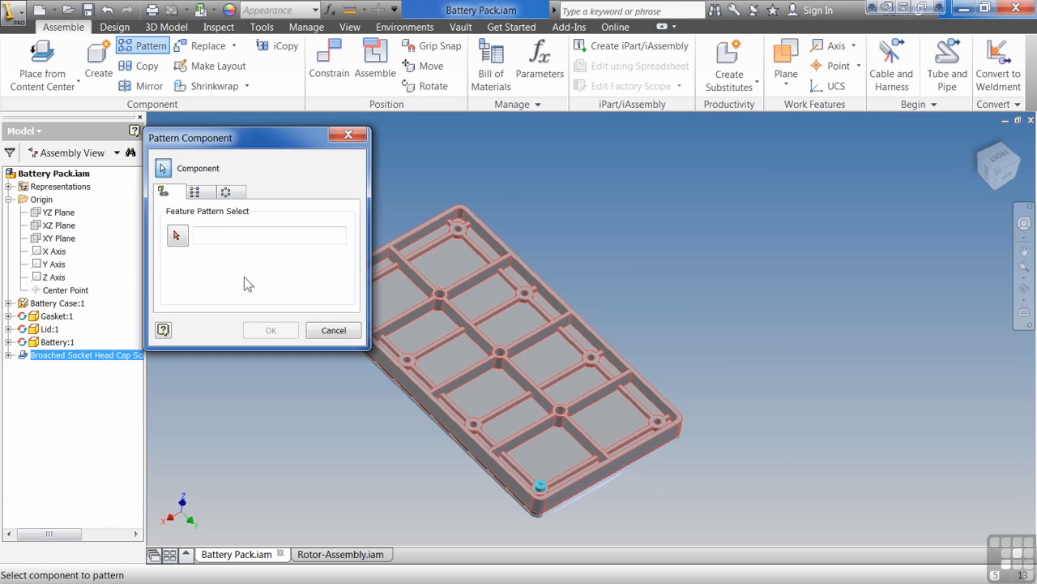
click(177, 236)
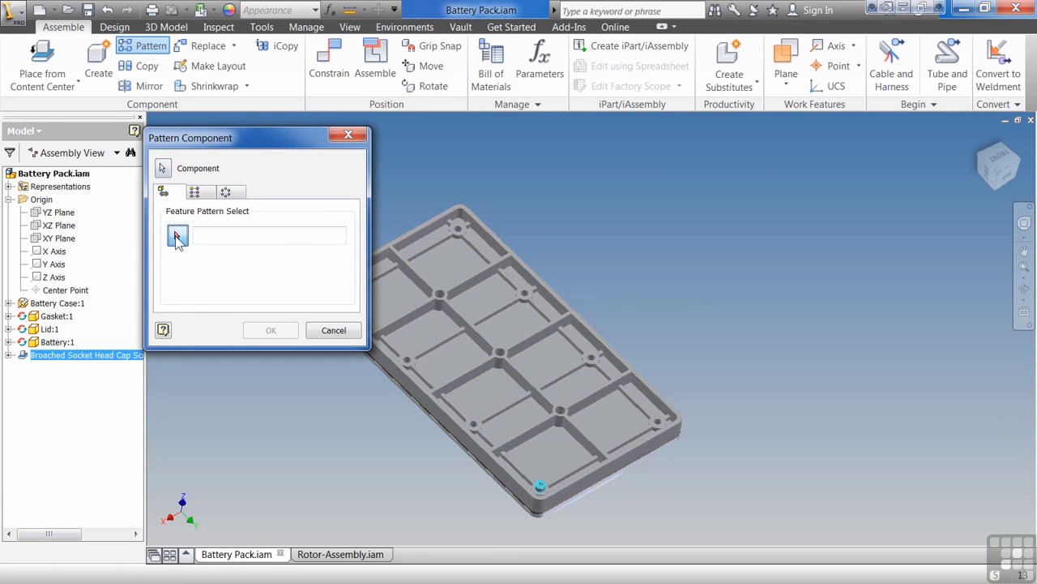
click(476, 437)
middle_drag(416, 497, 618, 524)
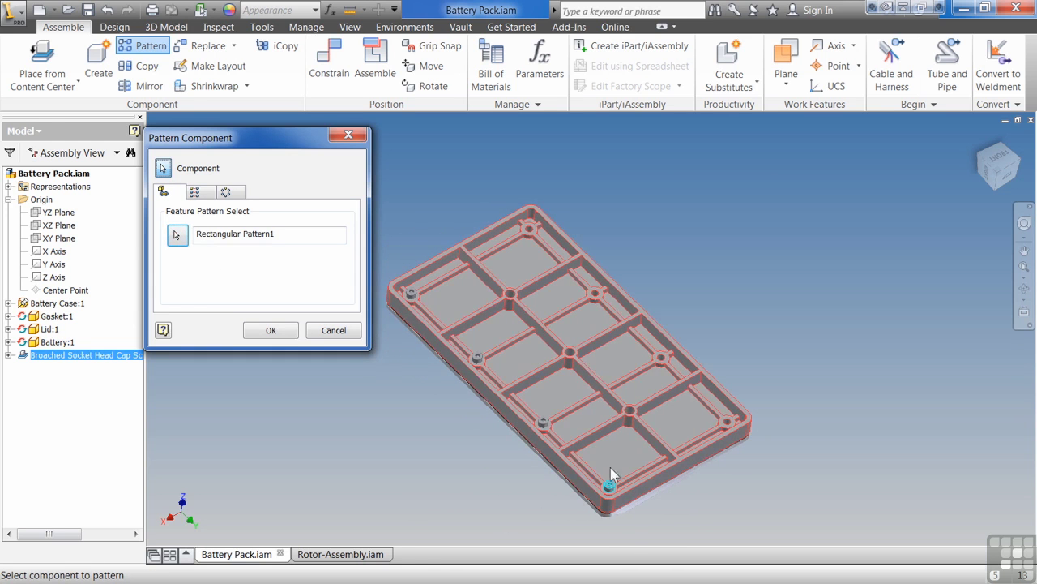
shift+middle_drag(546, 428, 680, 376)
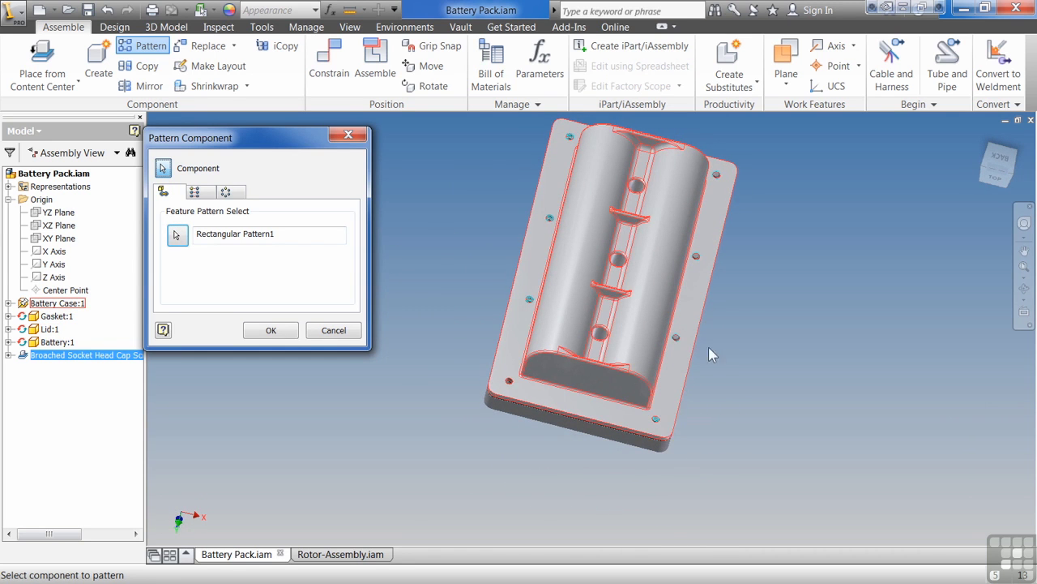
shift+middle_drag(671, 325, 754, 206)
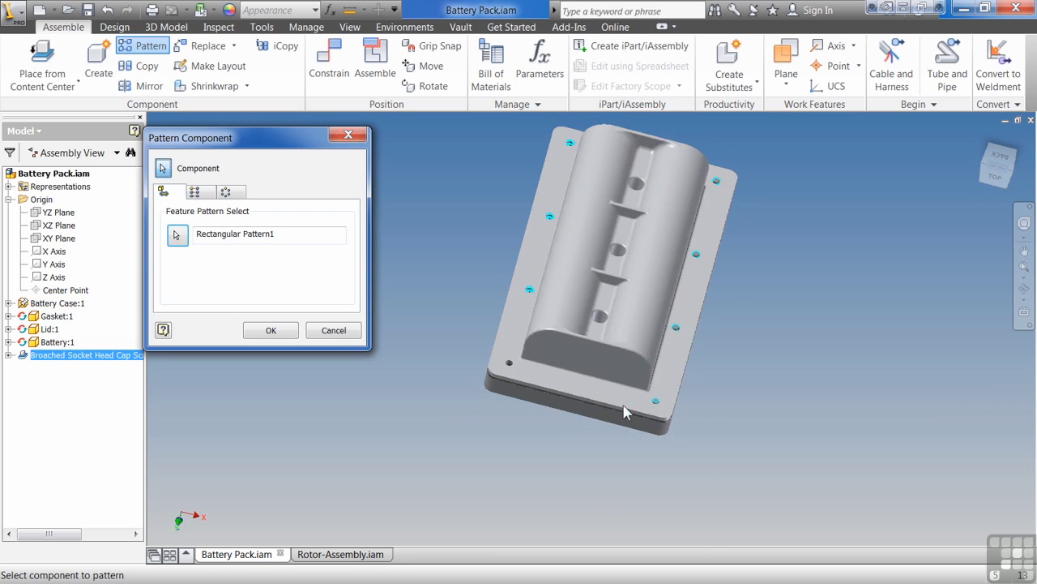
shift+middle_drag(707, 243, 570, 493)
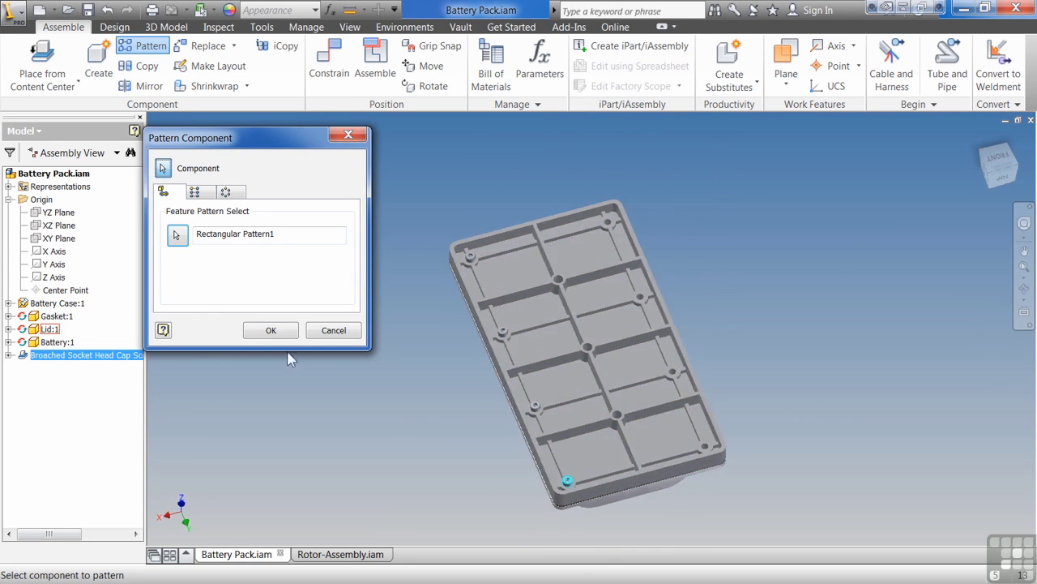
click(271, 330)
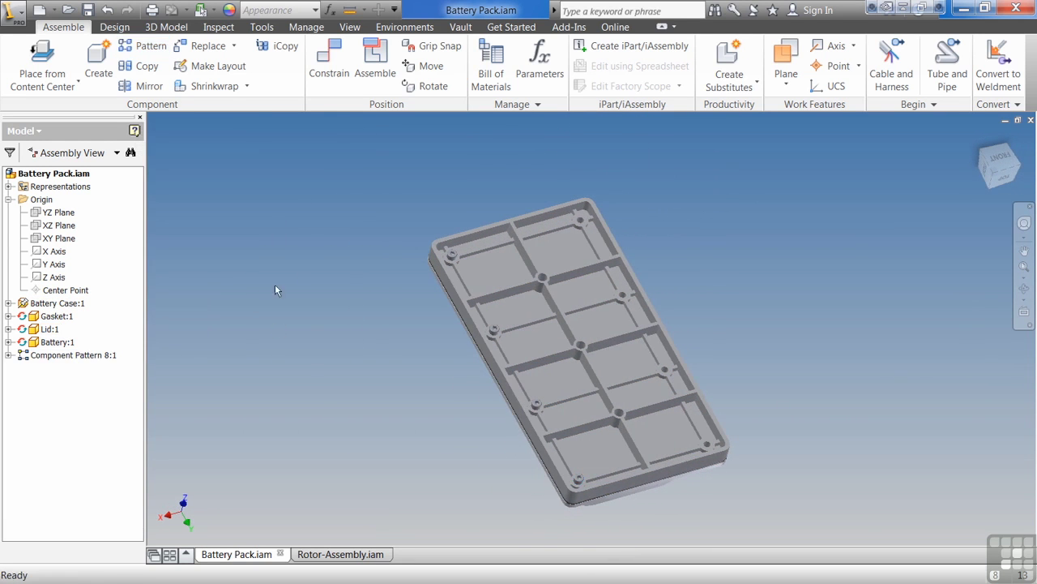
Step: Pattern the screw component pattern rectangularly along the lid's short edge, with 2 columns spaced 3.875 in
click(146, 46)
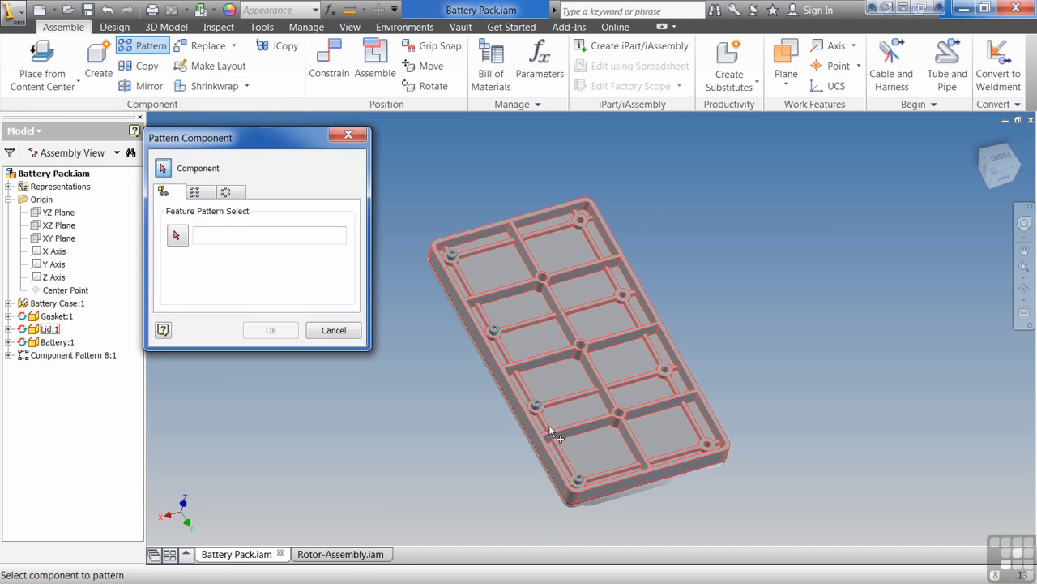
click(538, 411)
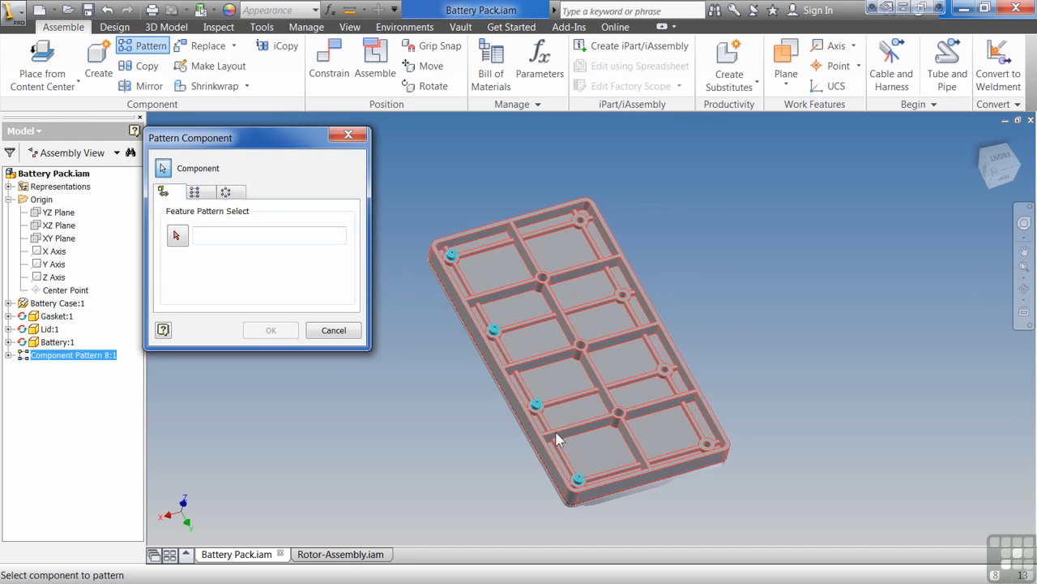
click(196, 192)
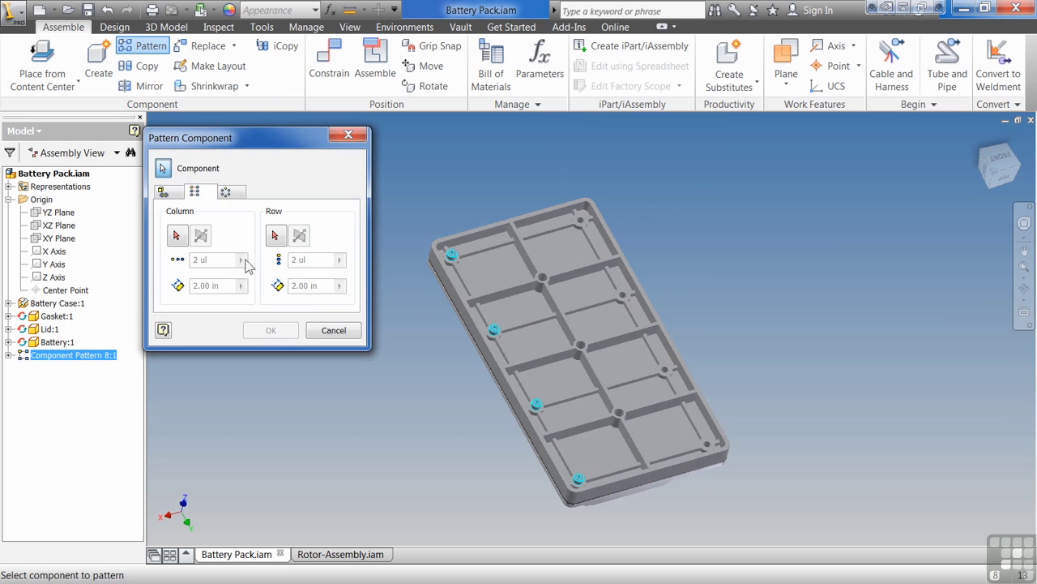
click(174, 235)
click(642, 475)
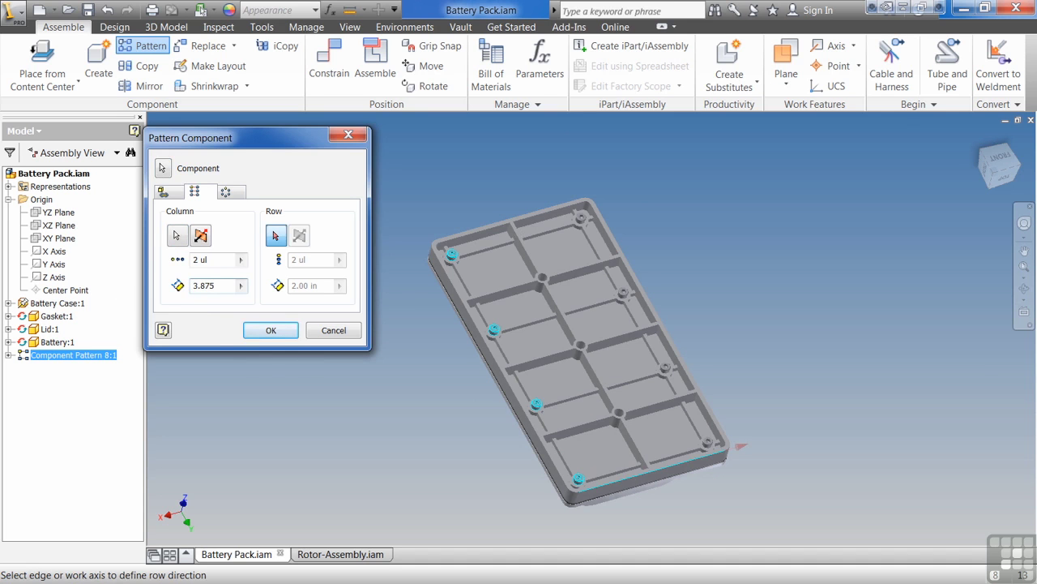
click(269, 331)
Step: Turn off the visibility of the Lid:1 component
key(F6)
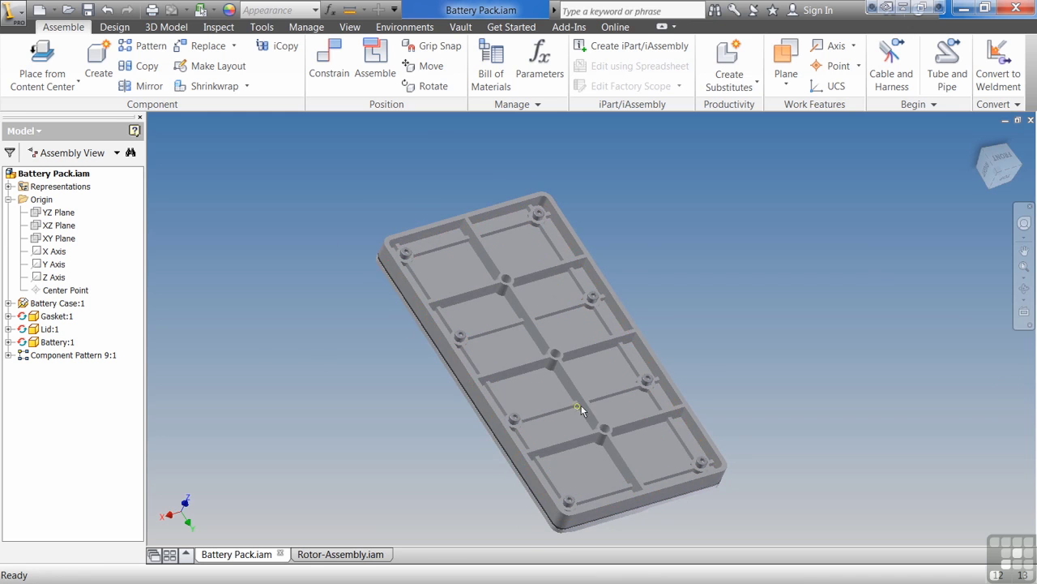
click(51, 331)
right_click(51, 332)
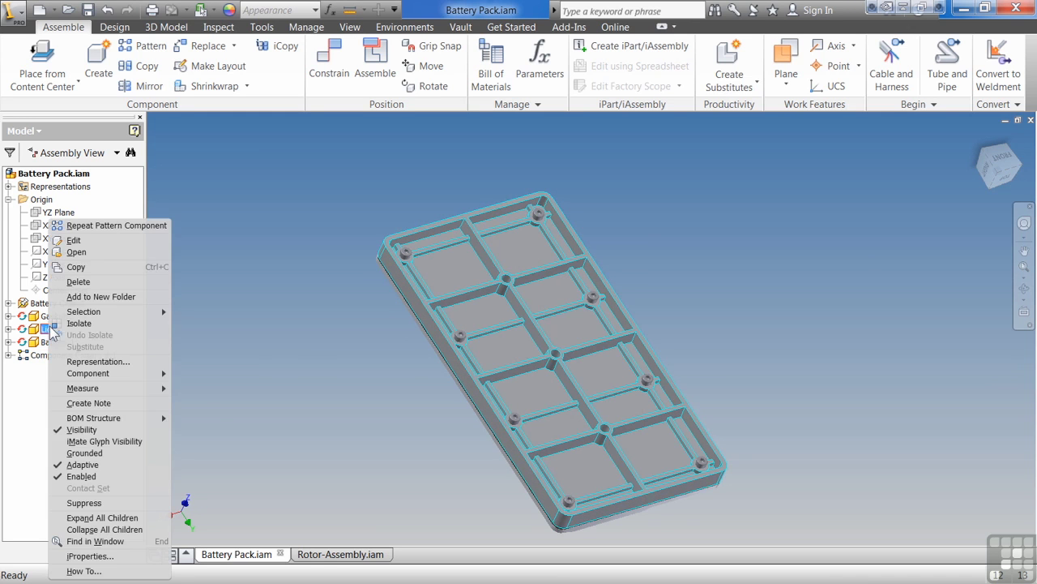
click(85, 430)
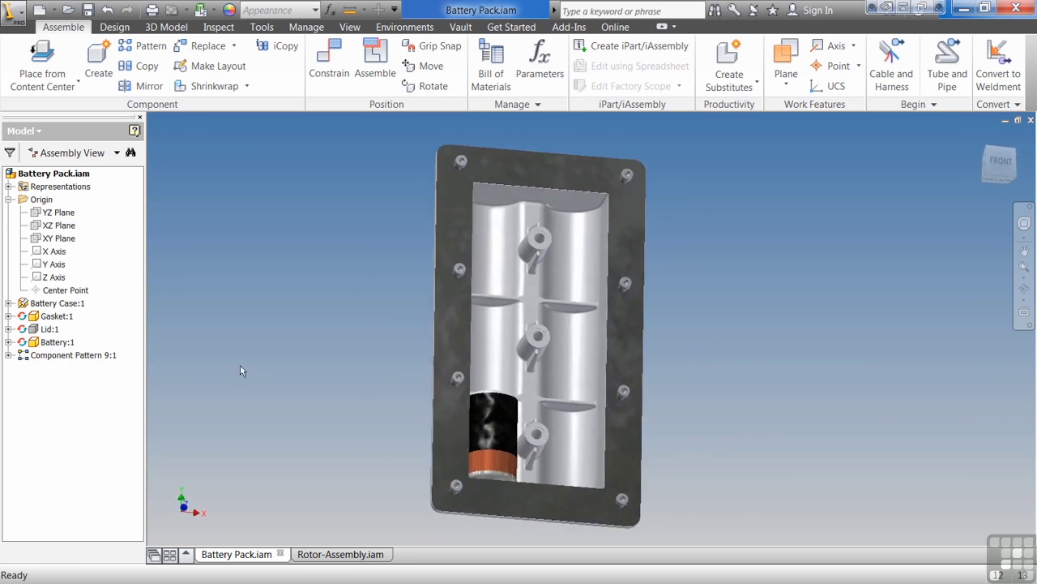
Step: Start a rectangular component pattern of the battery along the case opening's long edge, with a column count of 3
click(148, 46)
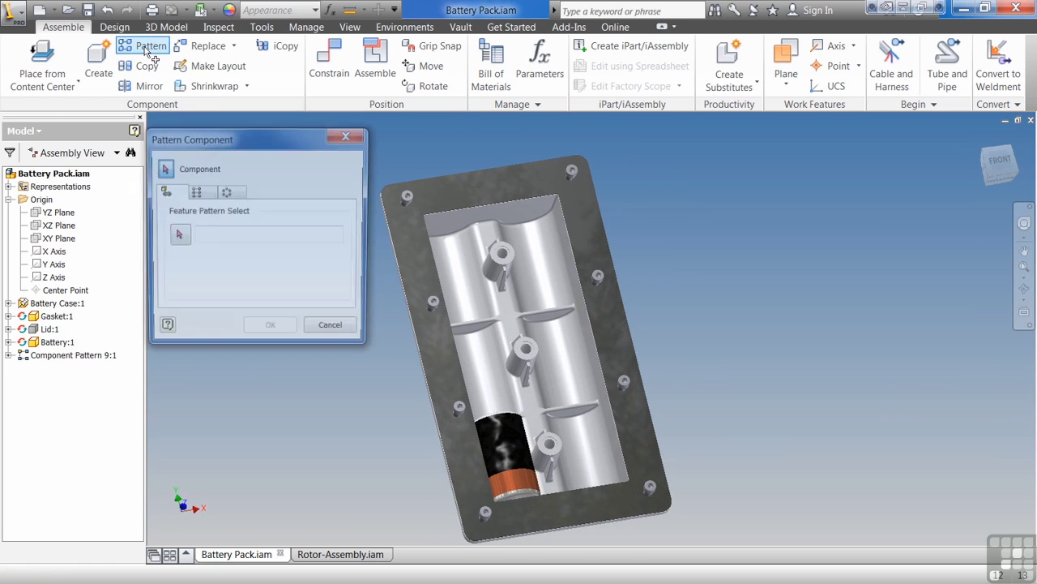
click(194, 192)
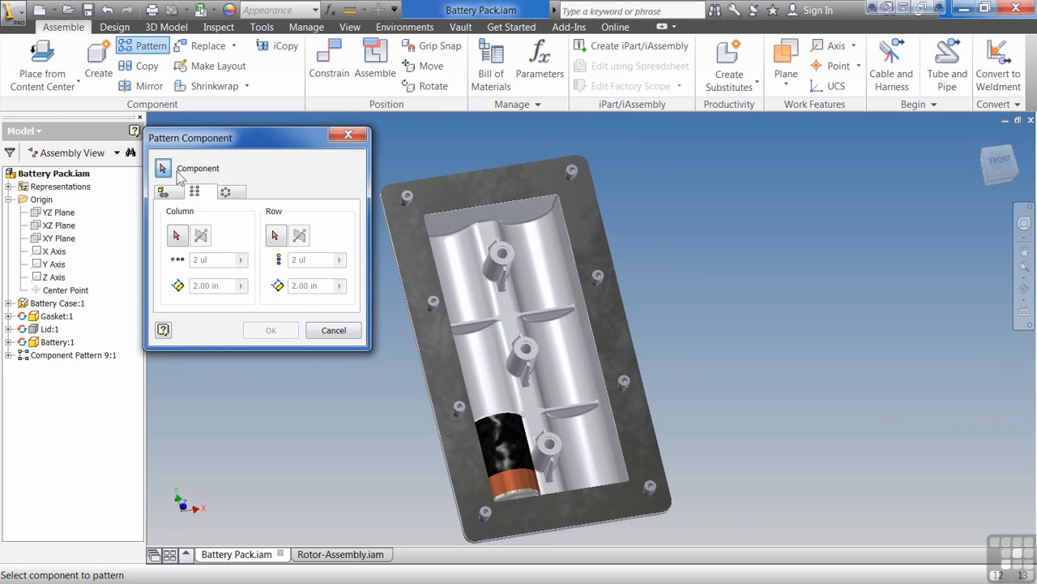
click(505, 441)
click(178, 235)
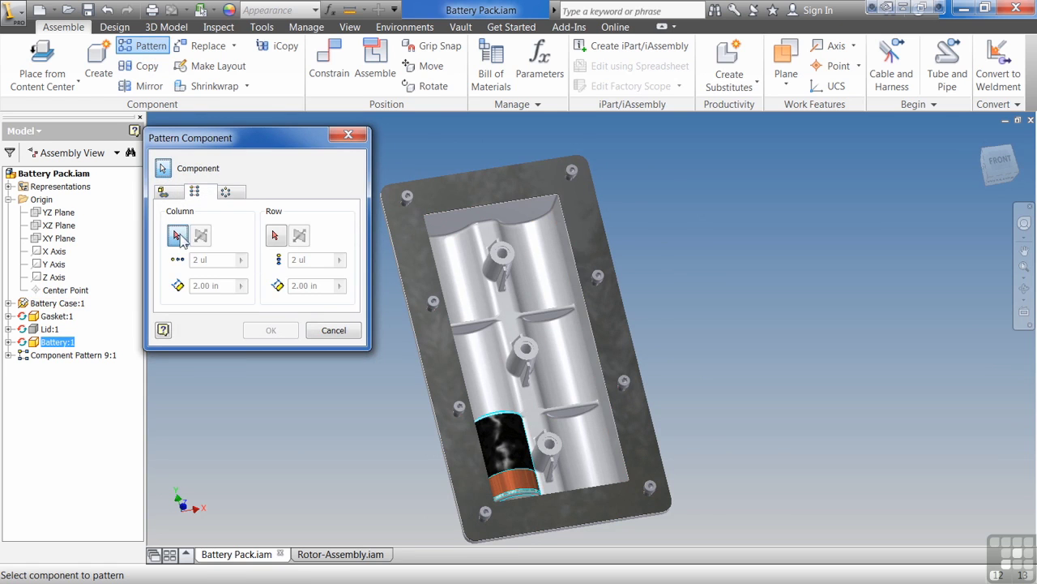
click(461, 361)
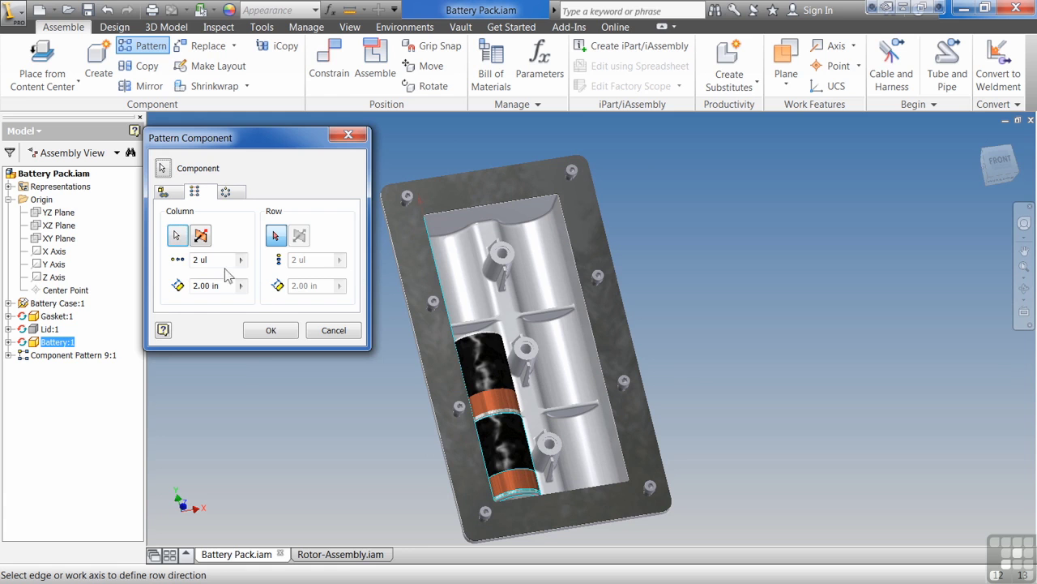
click(213, 260)
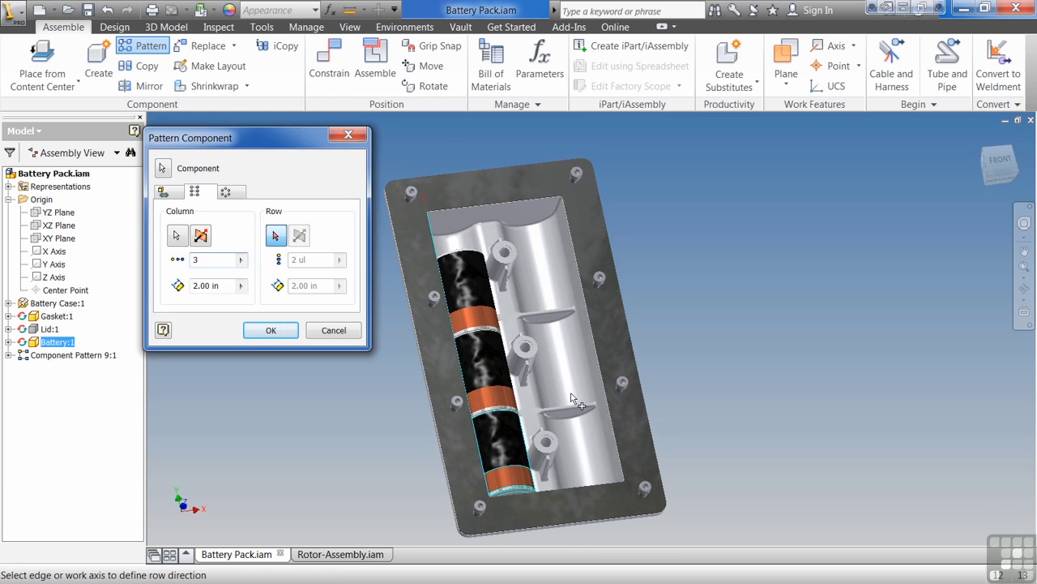
Step: Set the battery pattern's column spacing by measuring between the midpoints of two neighbouring ribs in the empty battery channel
scroll(564, 393, down, 1)
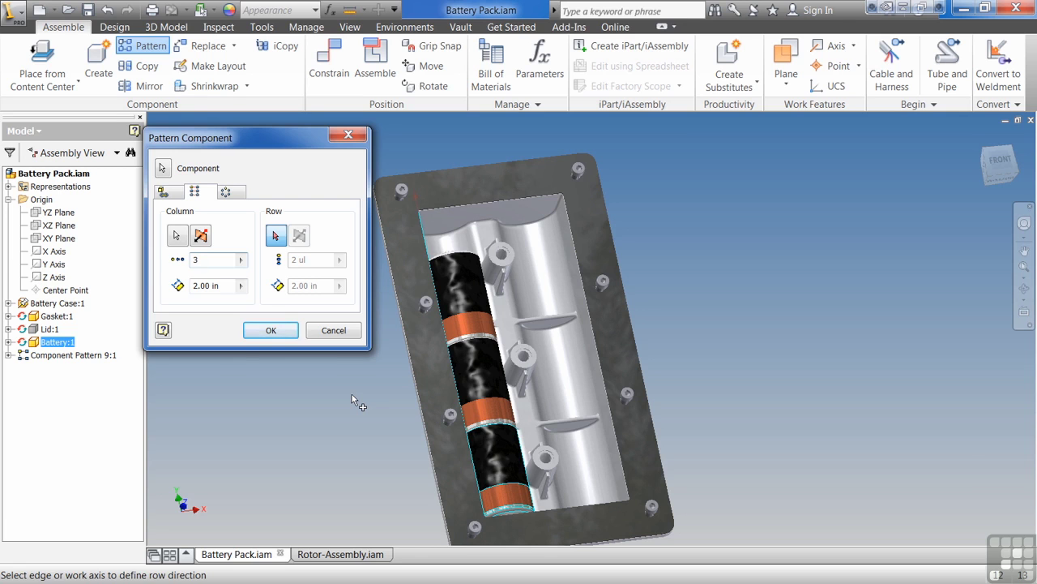
click(242, 285)
click(290, 289)
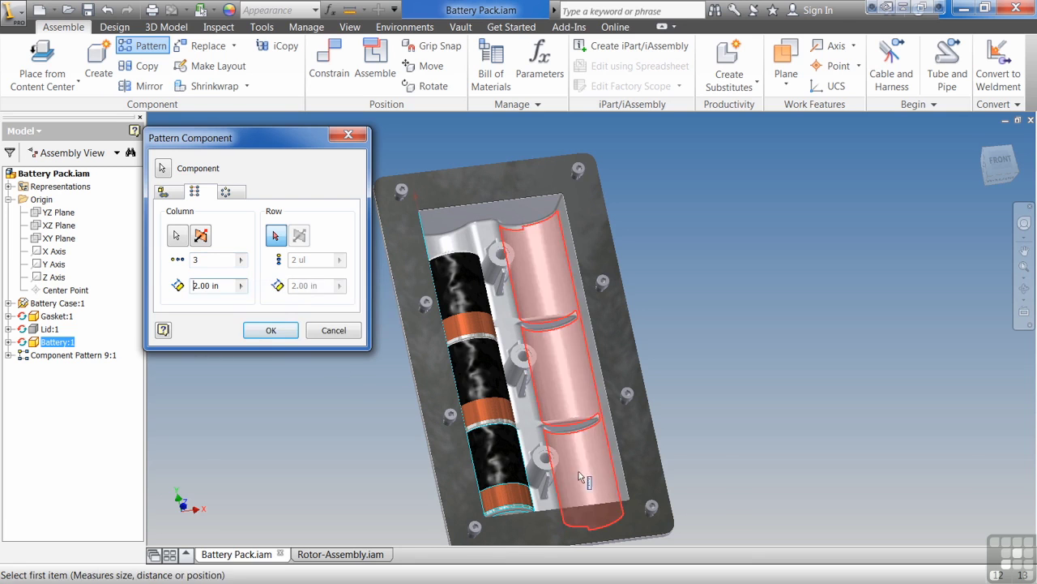
click(568, 429)
scroll(583, 441, up, 5)
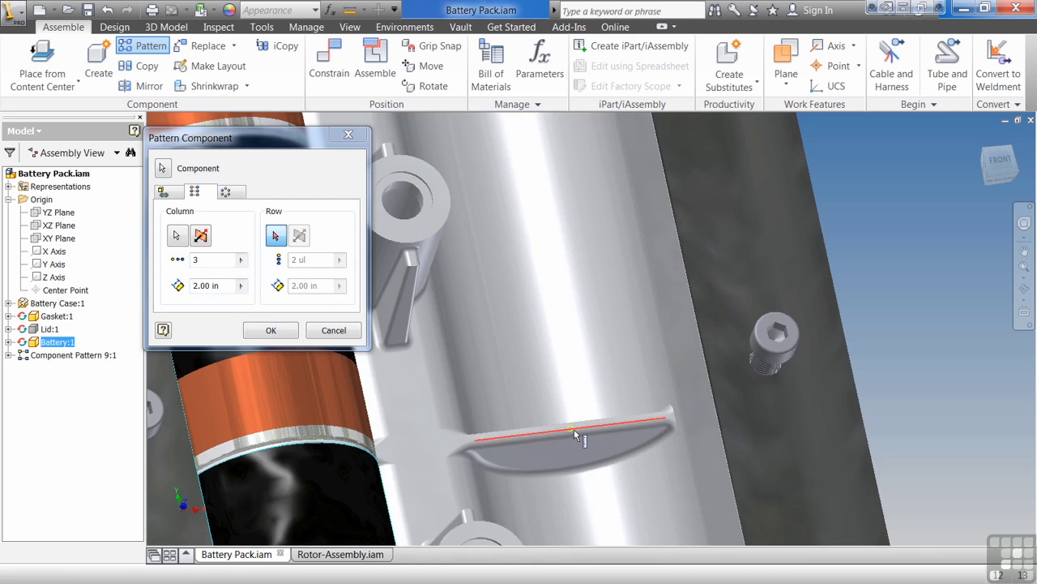
scroll(572, 429, down, 3)
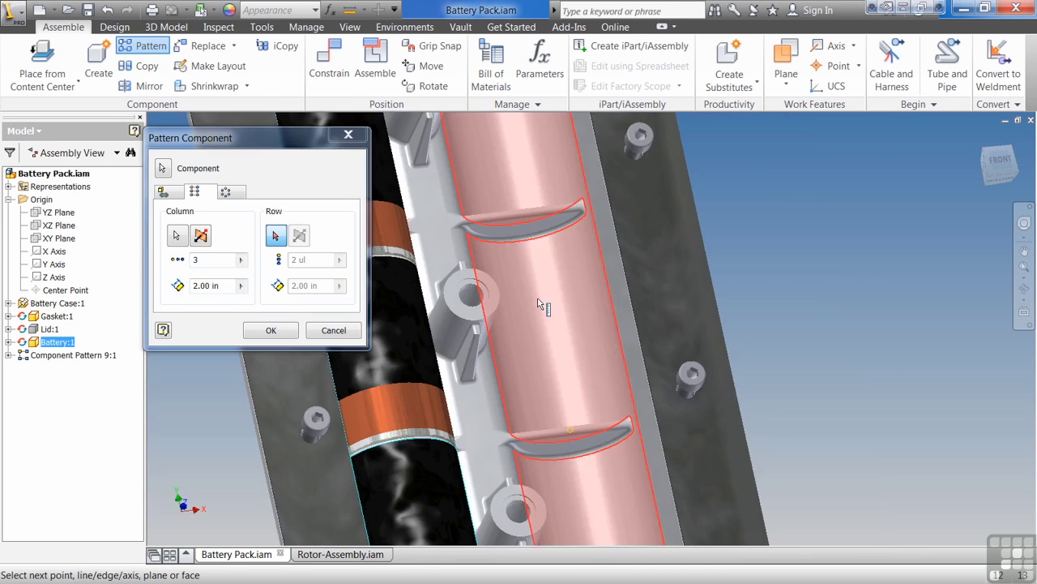
scroll(525, 212, up, 3)
click(525, 214)
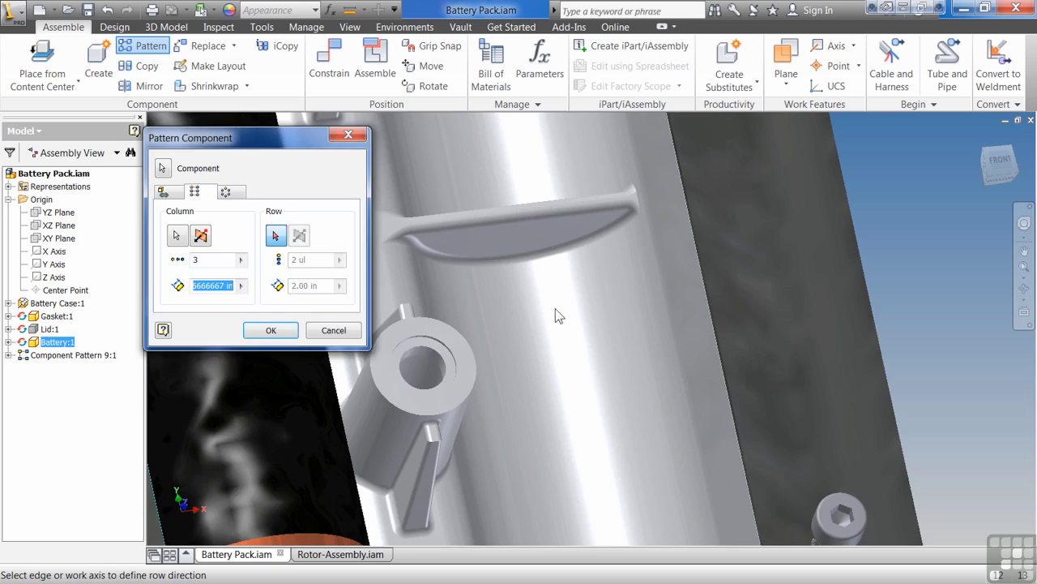
scroll(555, 317, down, 4)
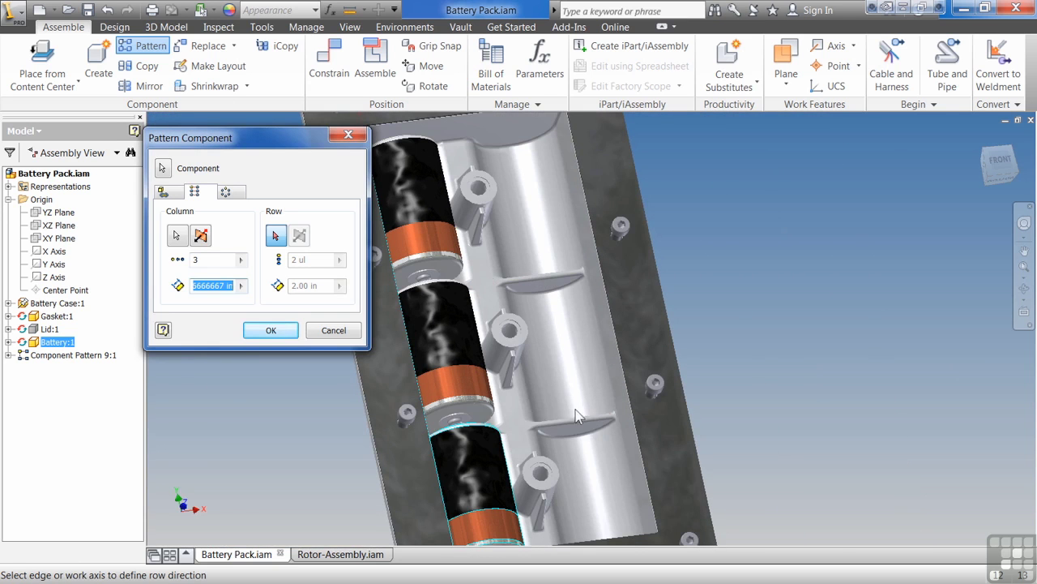
Step: Define the battery pattern's row direction along the case opening's short edge and flip it towards the empty channel
shift+middle_drag(364, 362, 458, 296)
key(F5)
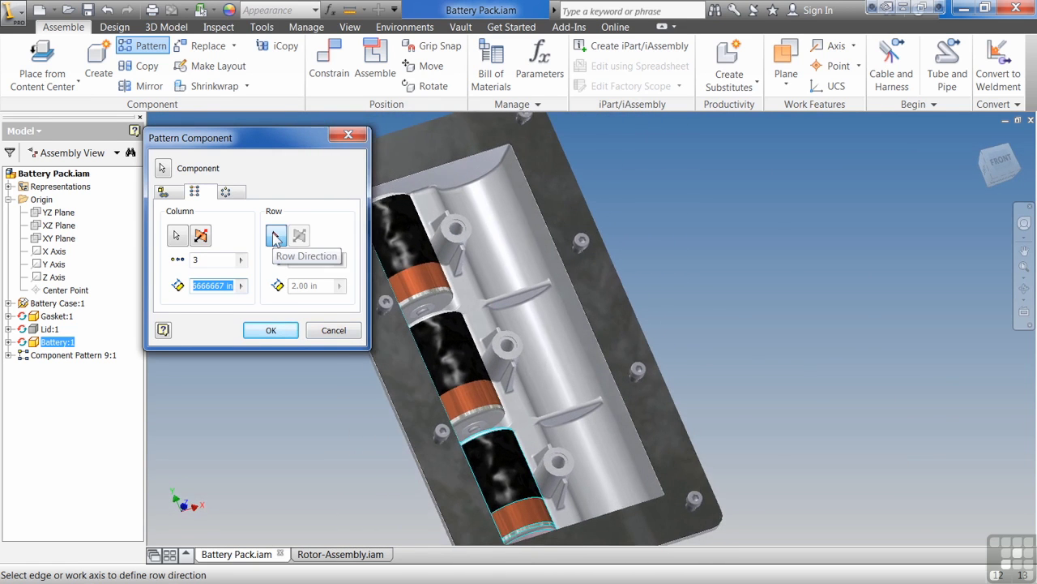
click(275, 235)
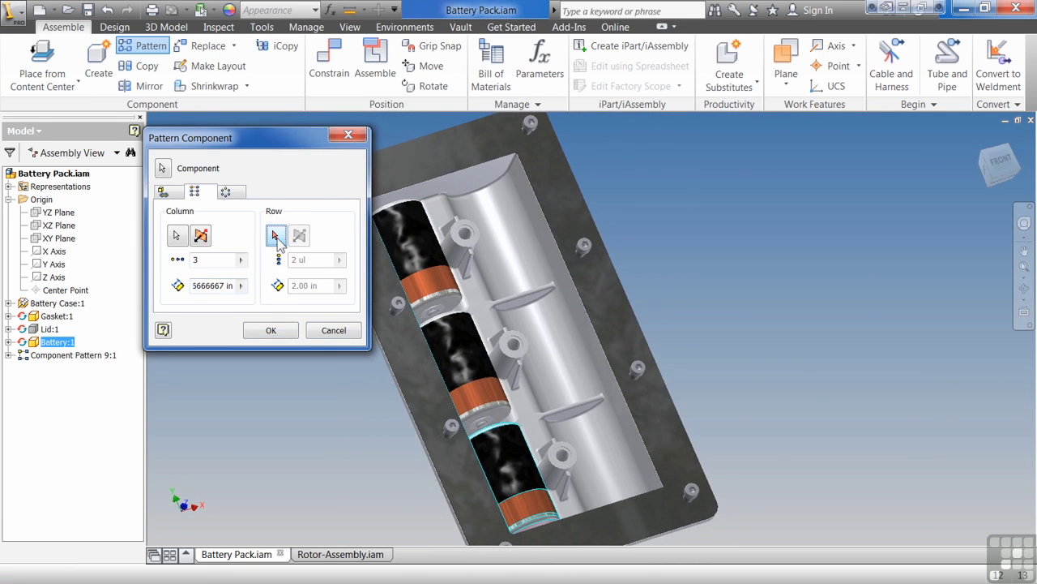
click(591, 507)
key(F5)
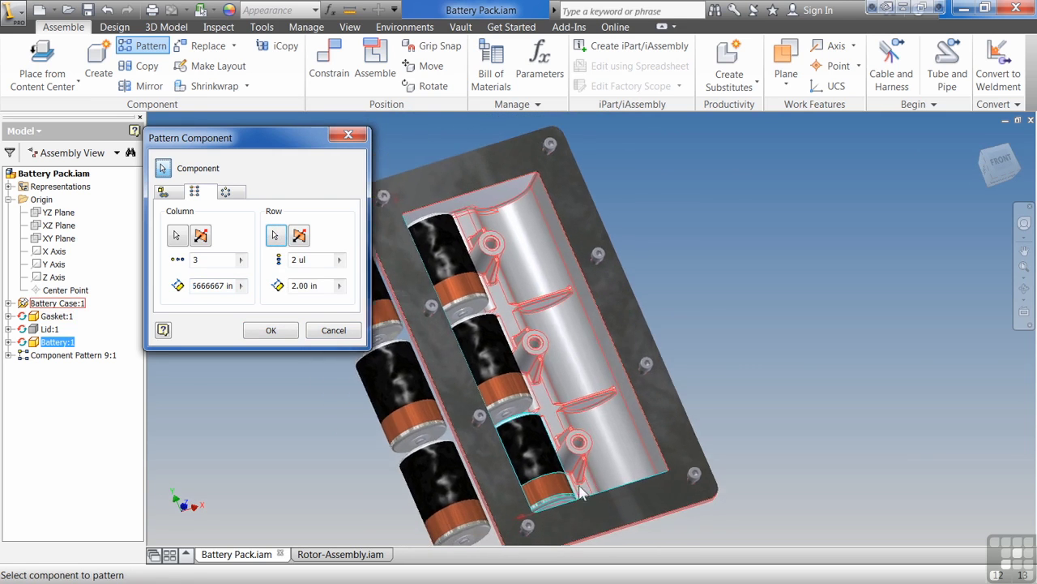
shift+middle_drag(581, 492, 464, 462)
click(300, 235)
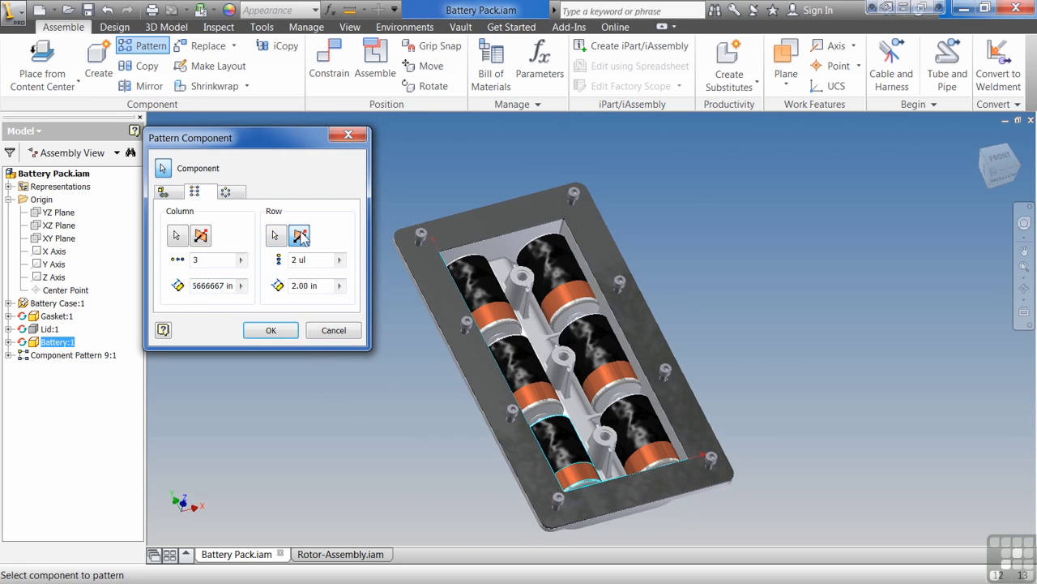
Step: Set the battery pattern's row spacing by measuring between the midpoints of the opposite ribs in the two battery channels
key(F5)
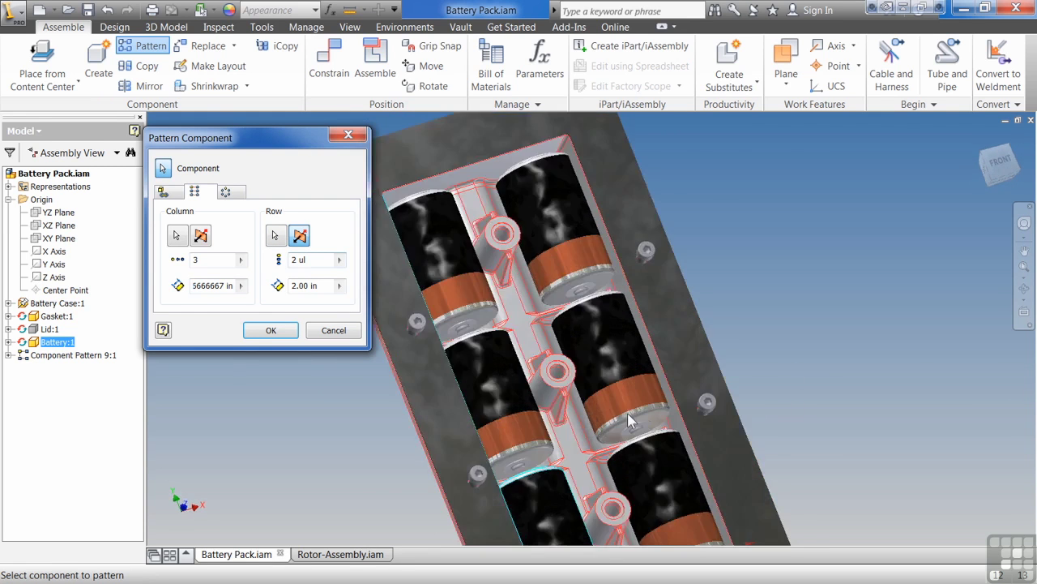
scroll(440, 252, down, 3)
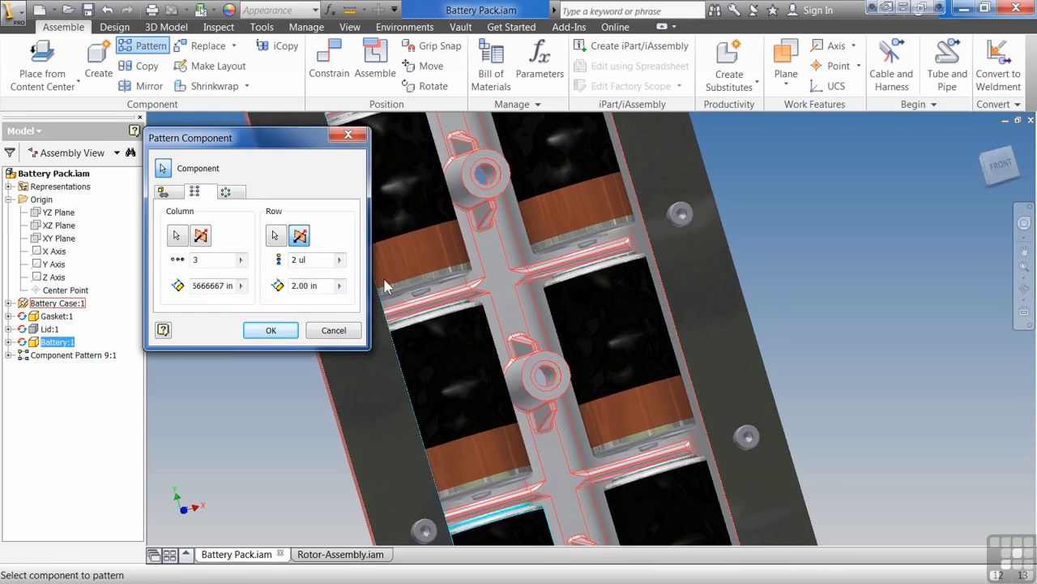
click(339, 286)
click(382, 283)
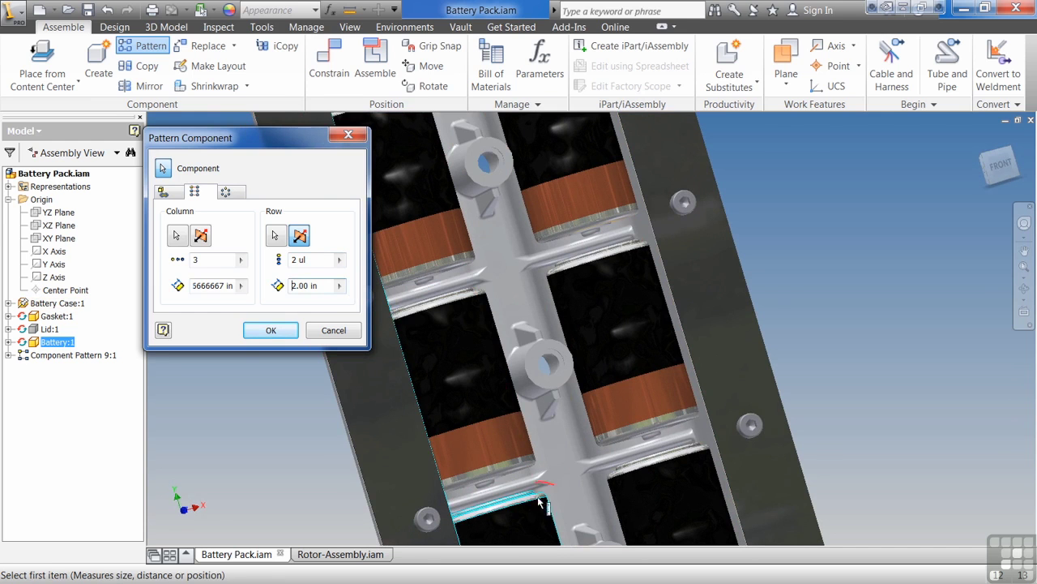
click(487, 495)
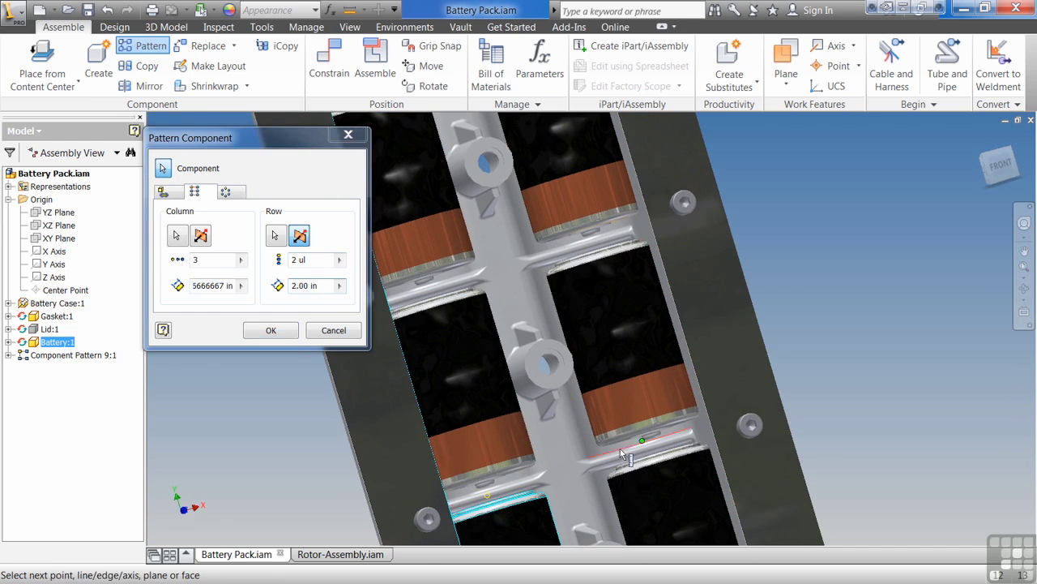
click(646, 455)
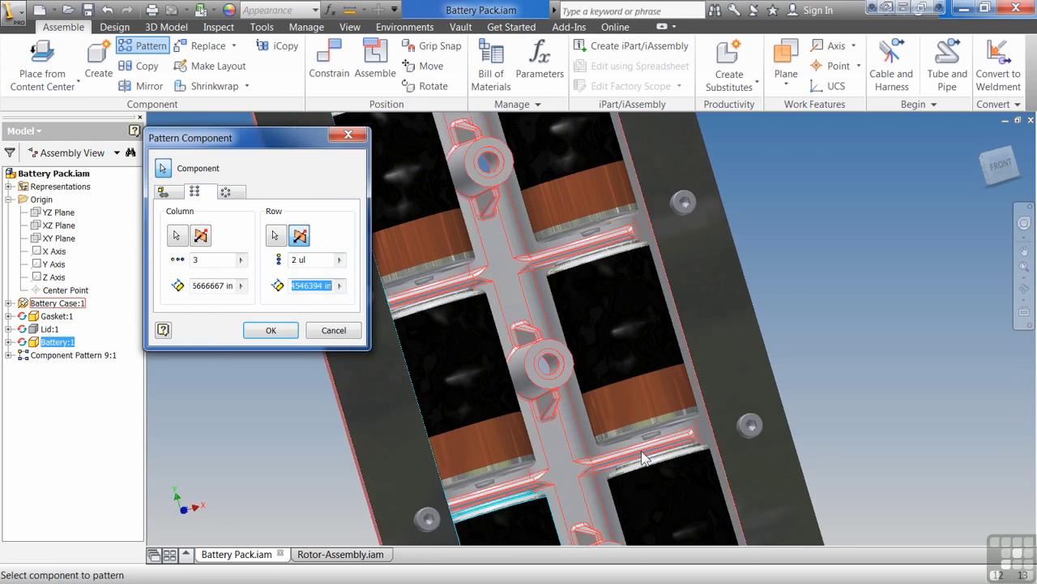
Step: Examine from several angles how the previewed batteries sit between the case ribs and in both channels
mouse_move(532, 495)
shift+middle_down()
mouse_move(511, 481)
mouse_move(539, 496)
mouse_move(547, 480)
shift+middle_up()
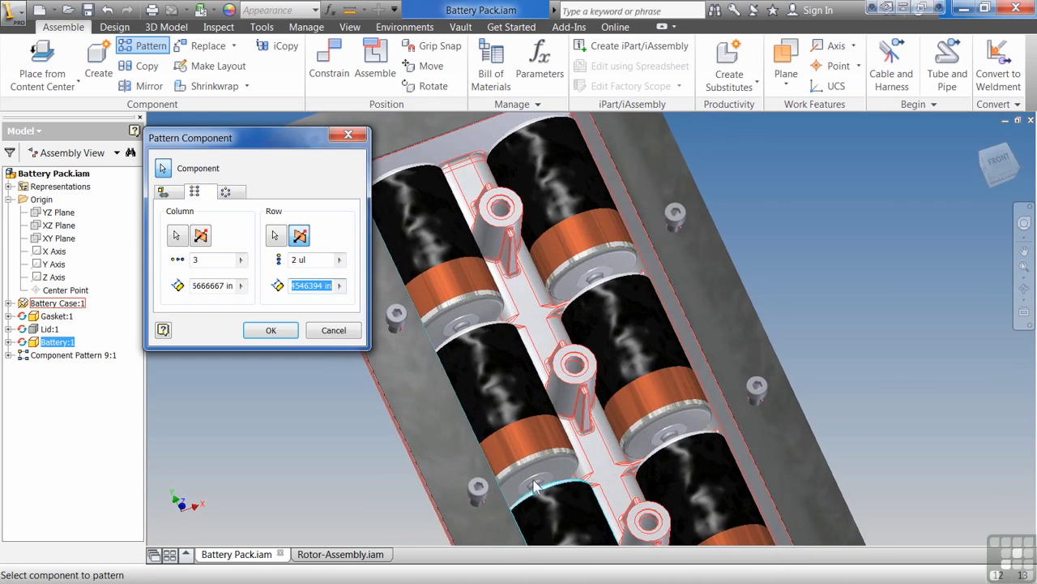
shift+middle_drag(660, 452, 483, 324)
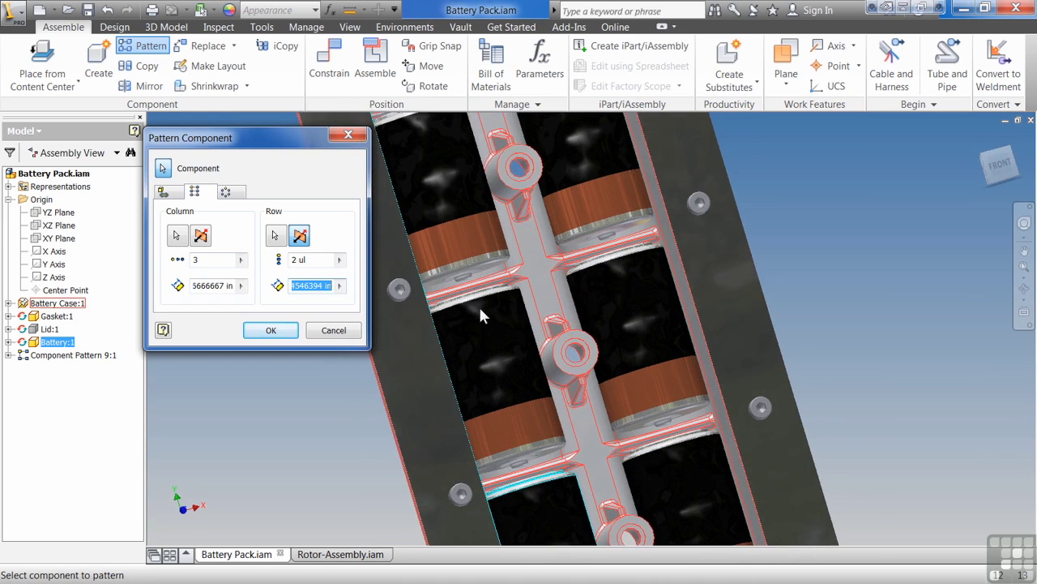
shift+middle_drag(629, 250, 492, 282)
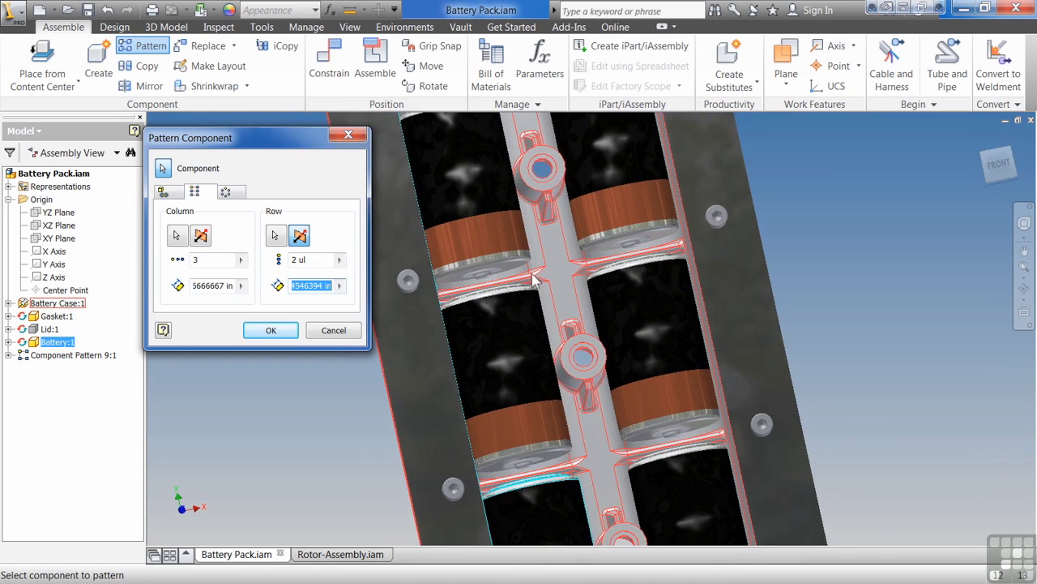
scroll(536, 277, up, 5)
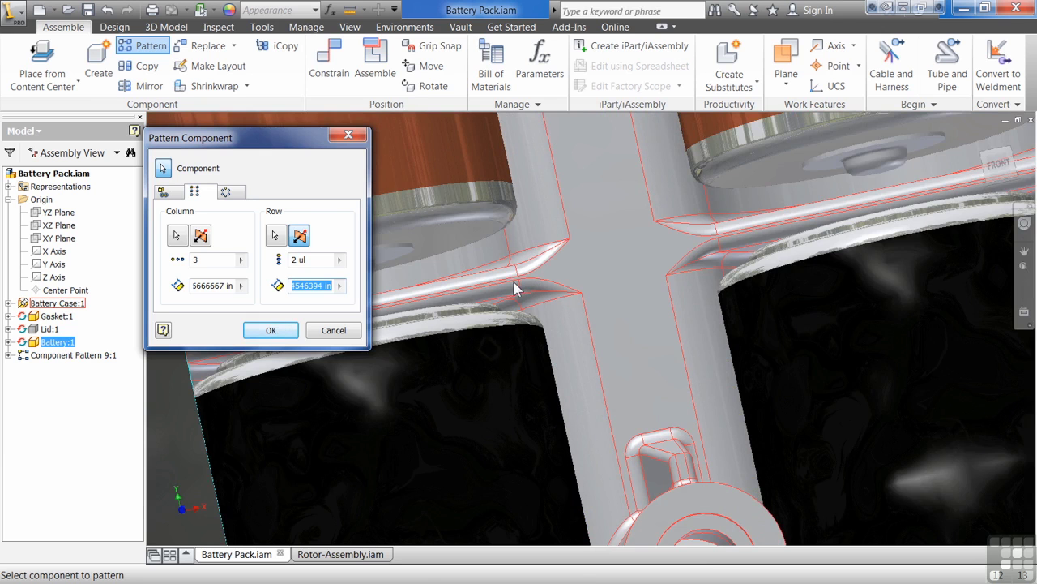
scroll(857, 207, down, 1)
shift+middle_drag(858, 207, 736, 276)
scroll(421, 350, down, 1)
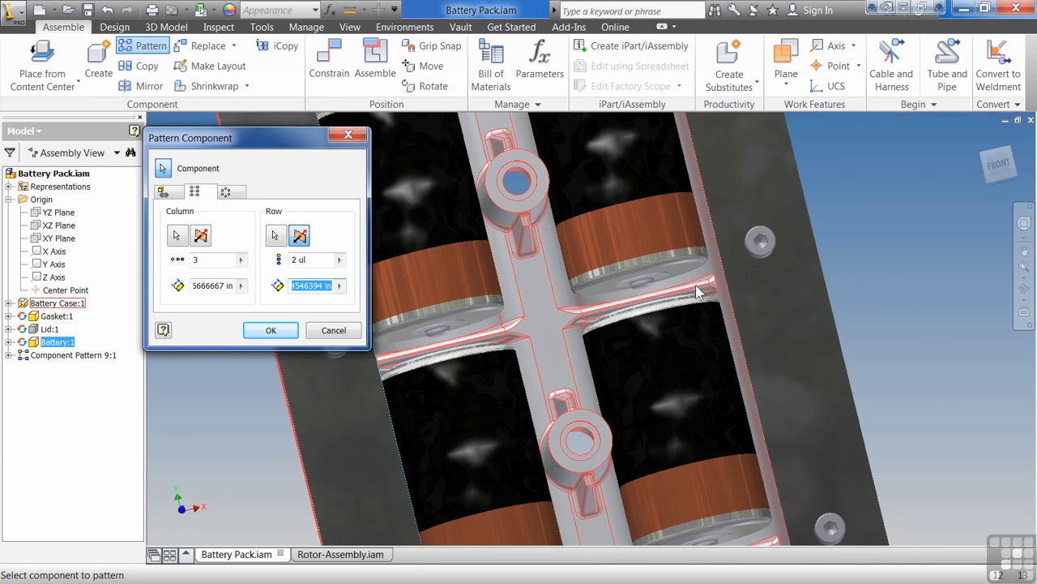
shift+middle_drag(637, 311, 466, 464)
scroll(588, 428, down, 2)
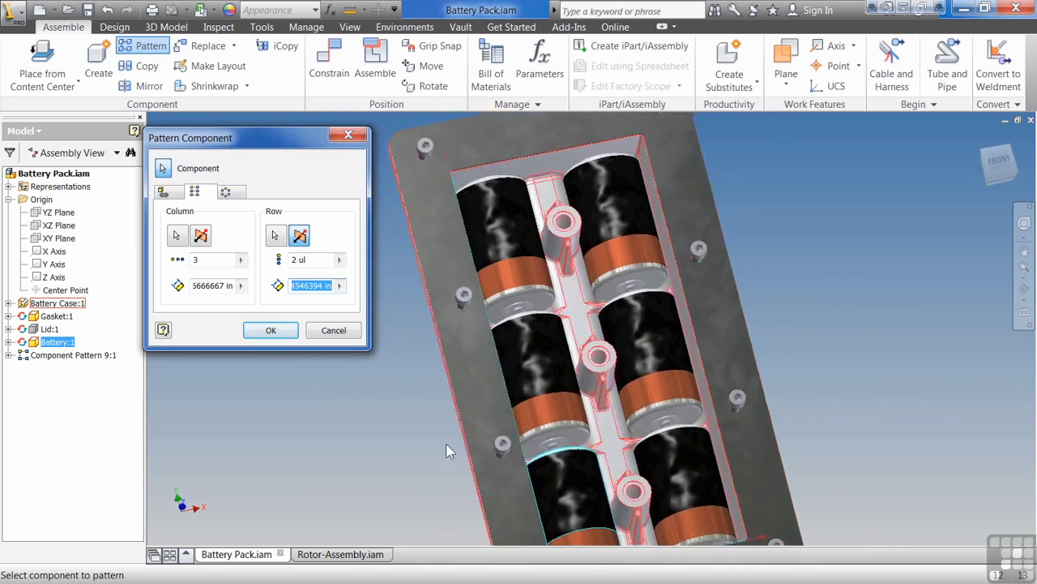
Step: Accept the rectangular battery pattern and turn the lid's visibility back on
click(270, 330)
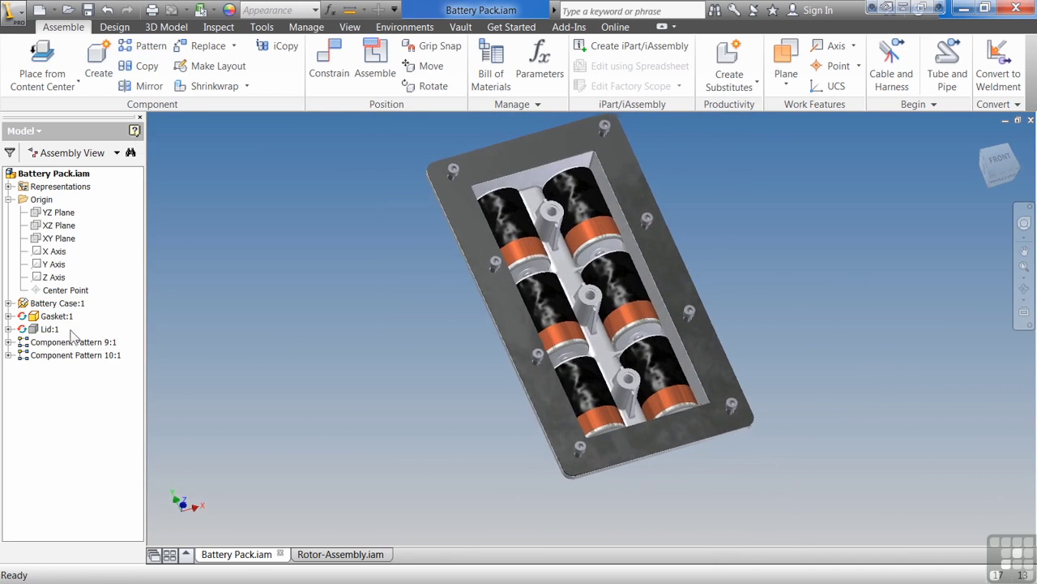
right_click(44, 329)
click(93, 446)
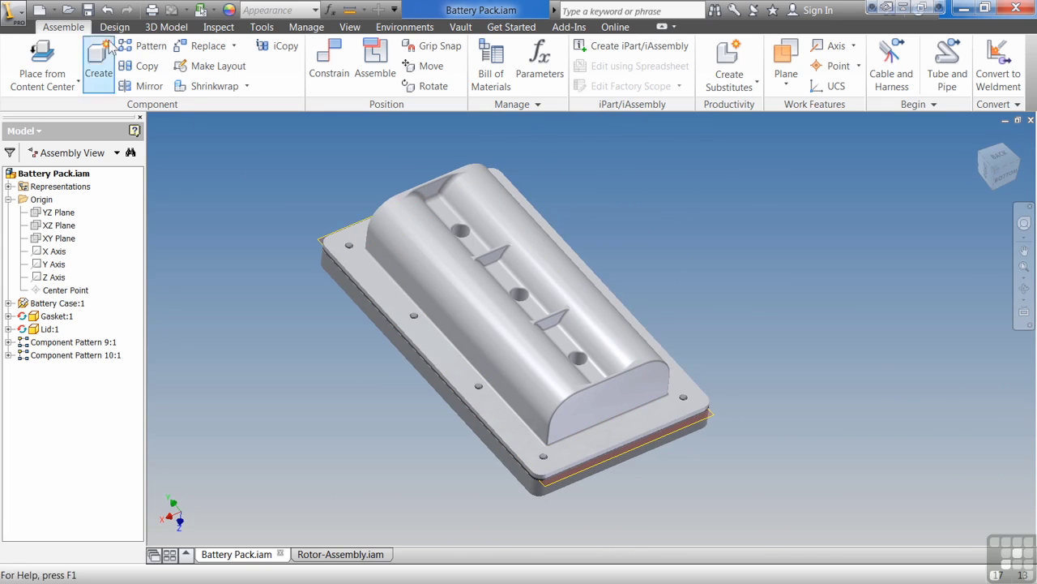
Step: Save Battery Pack.iam without saving its dependent part files
click(88, 9)
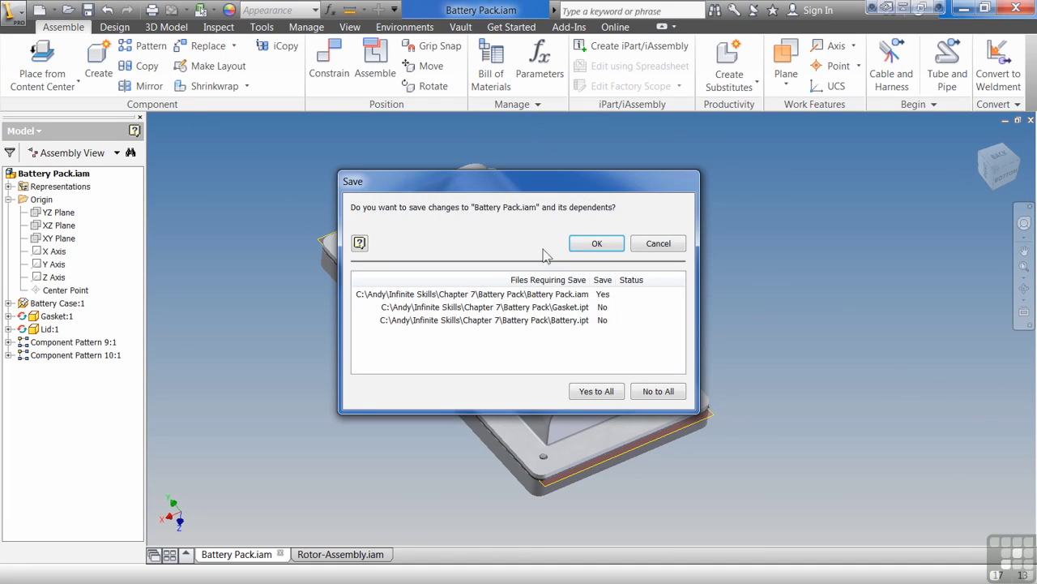
click(597, 244)
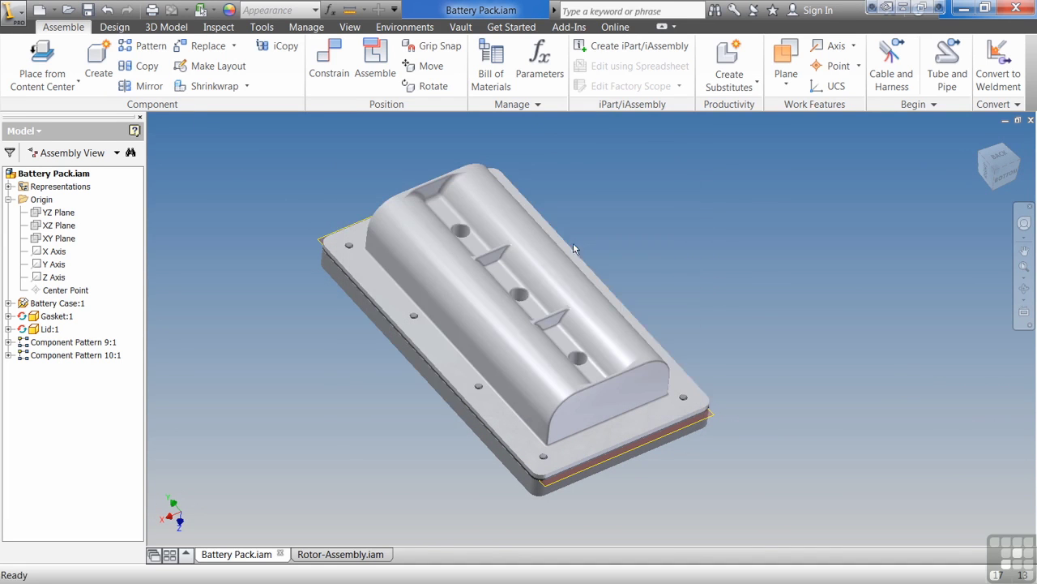
Step: In Rotor-Assembly.iam, start a circular component pattern of the cap screw on the housing cap, using the rotor shaft as the axis
click(337, 557)
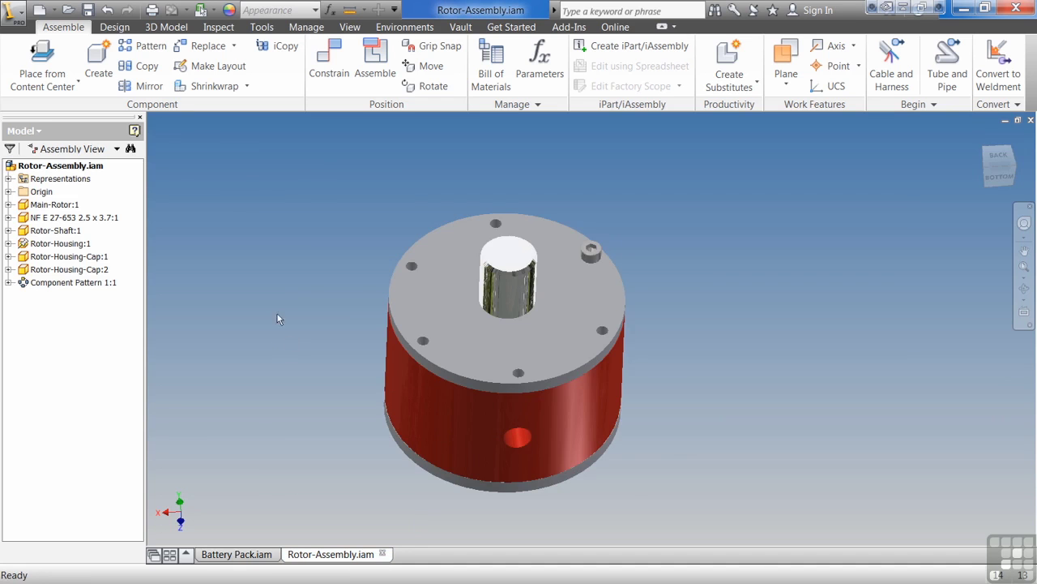
click(146, 47)
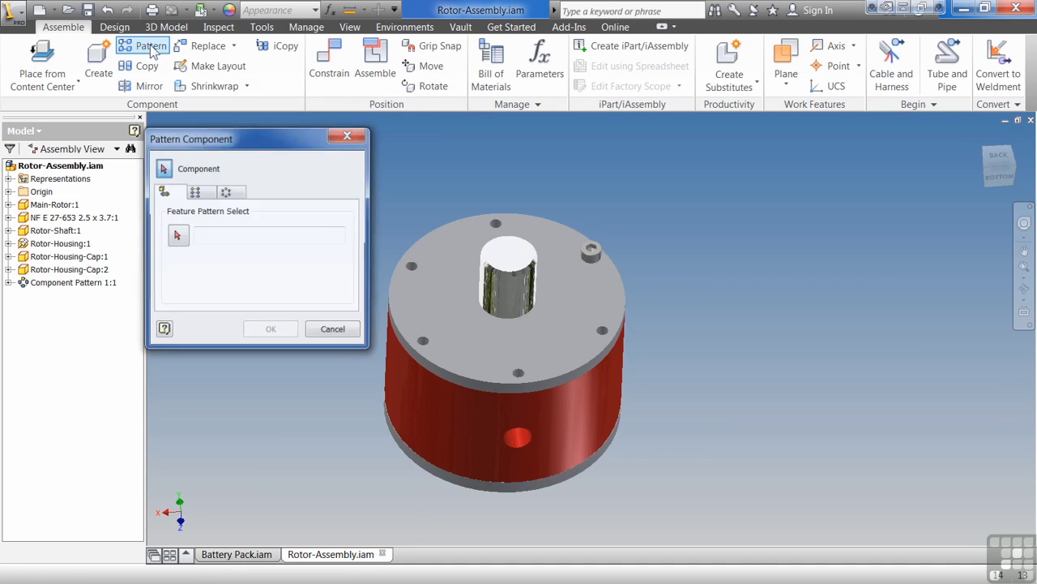
click(227, 194)
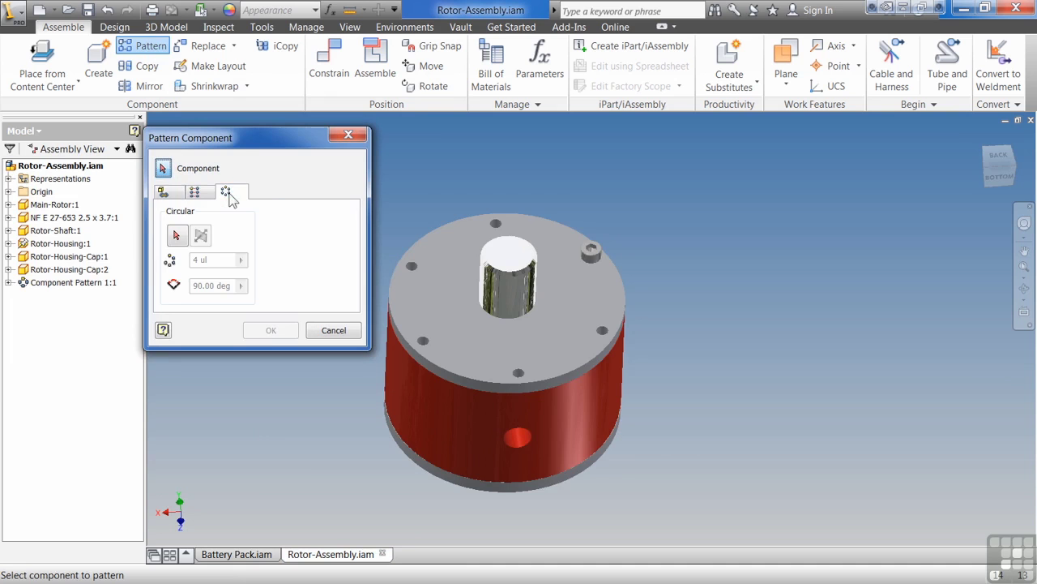
click(591, 253)
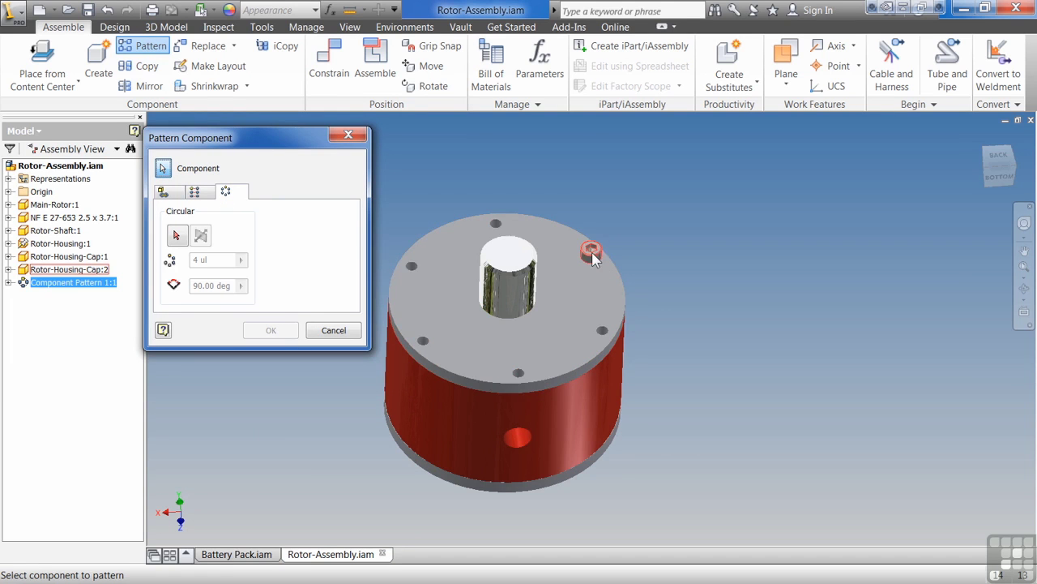
click(175, 236)
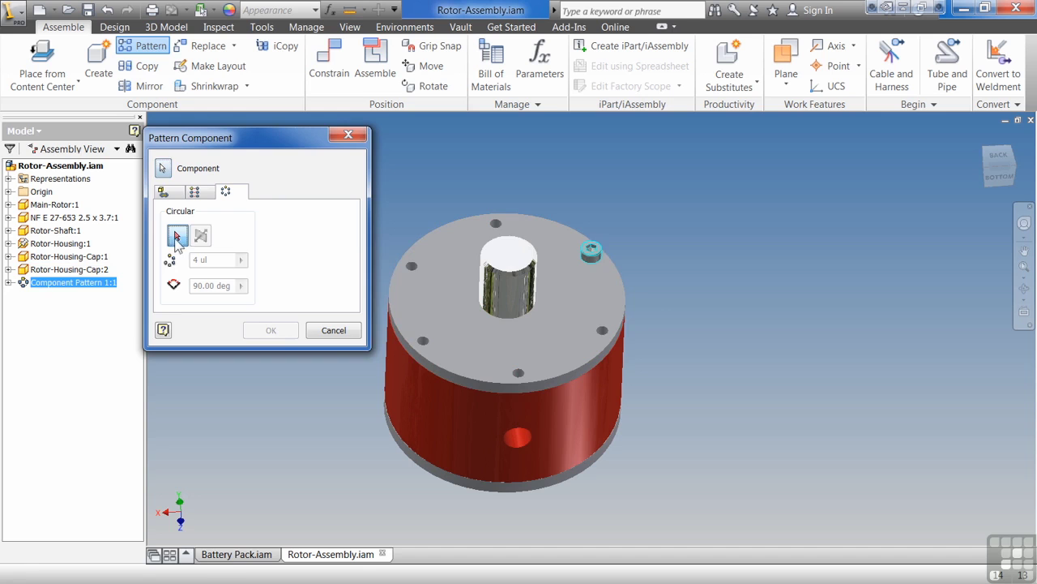
click(493, 302)
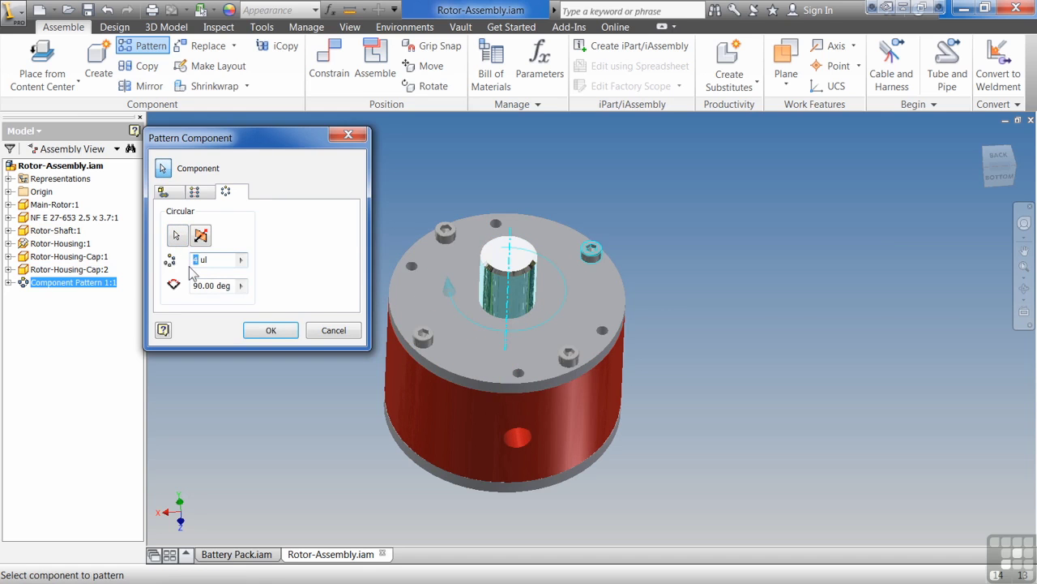
Step: Set the circular screw pattern to 6 occurrences at a 60-degree angle and create it
text(6)
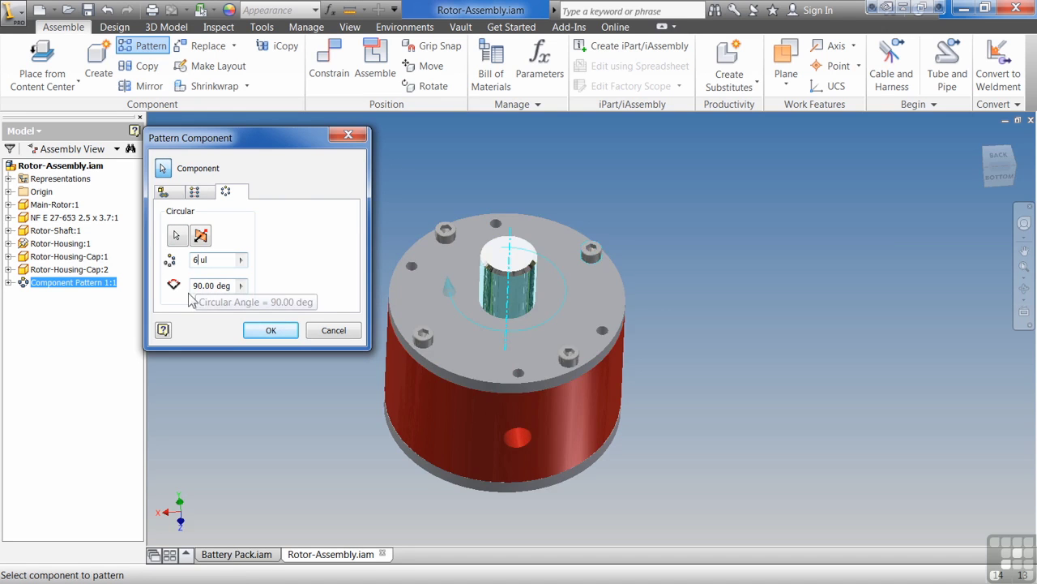
key(Page_Up)
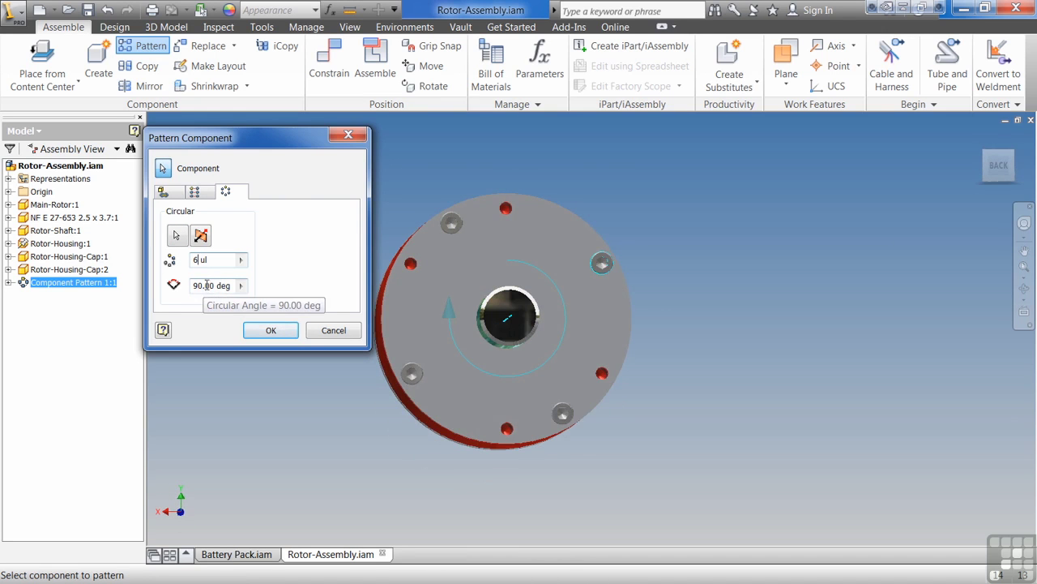
click(203, 286)
double_click(204, 285)
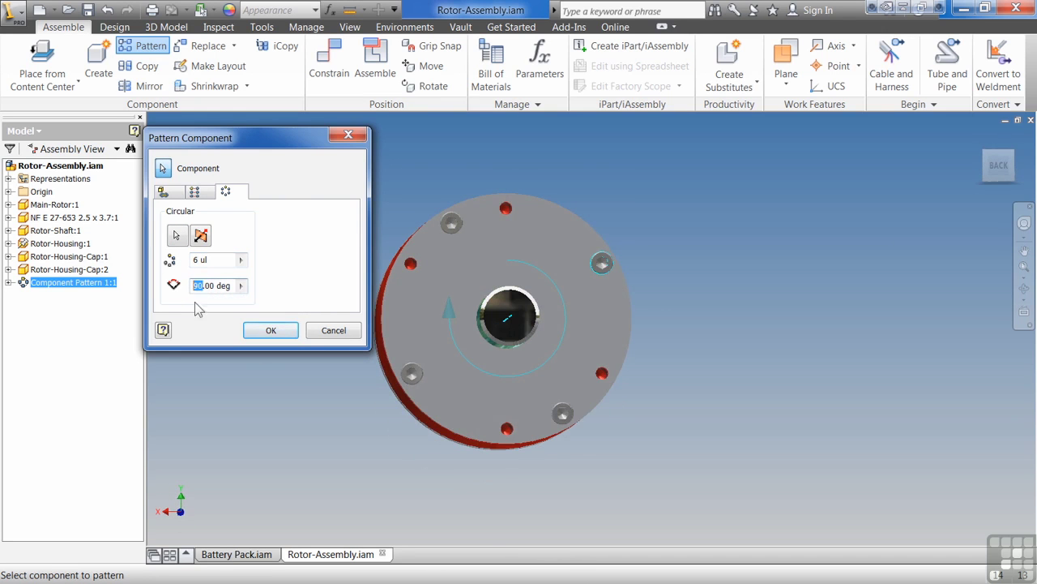
text(60)
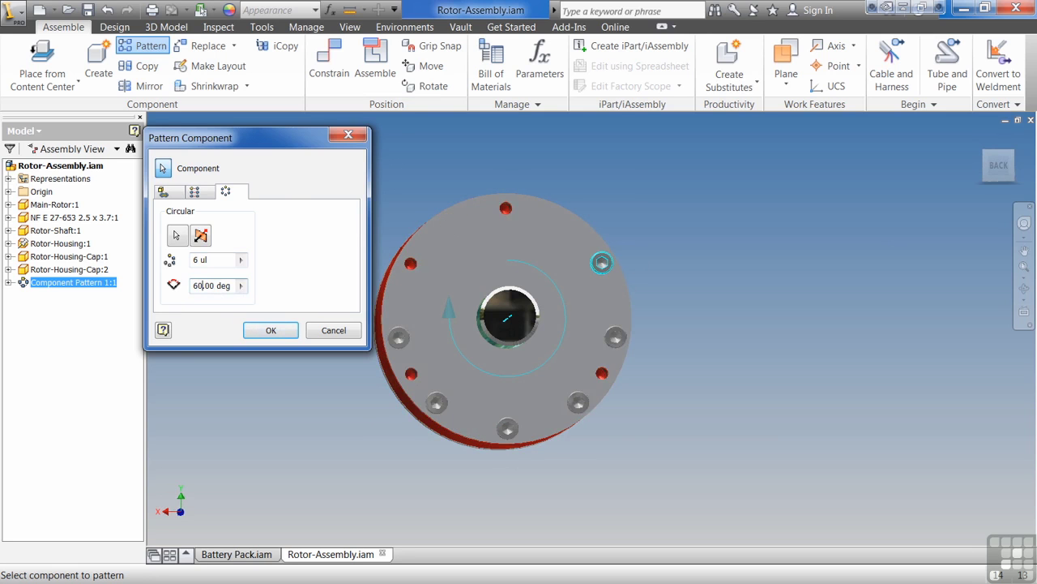
shift+middle_drag(571, 244, 578, 268)
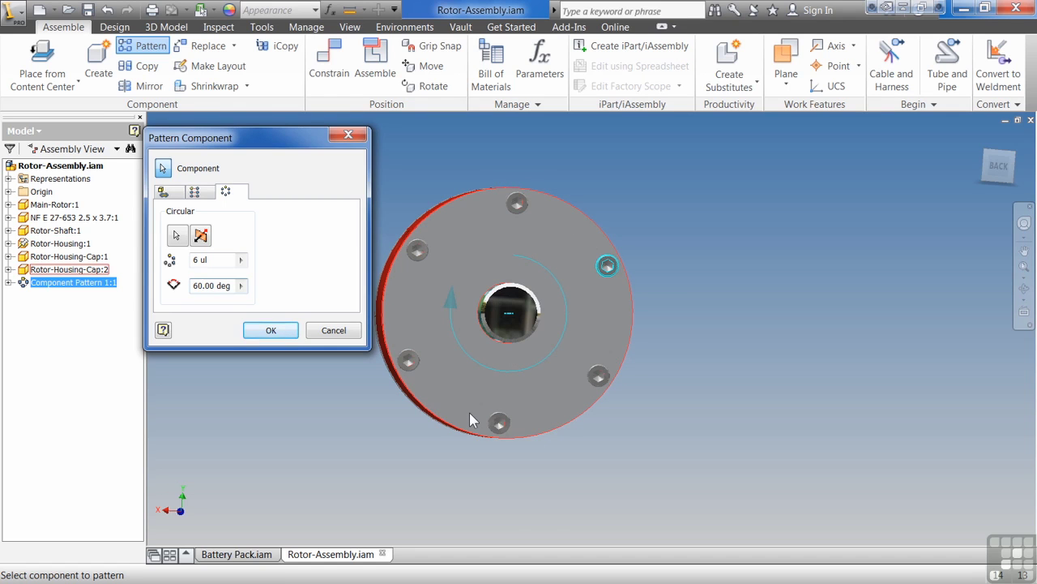
mouse_move(472, 421)
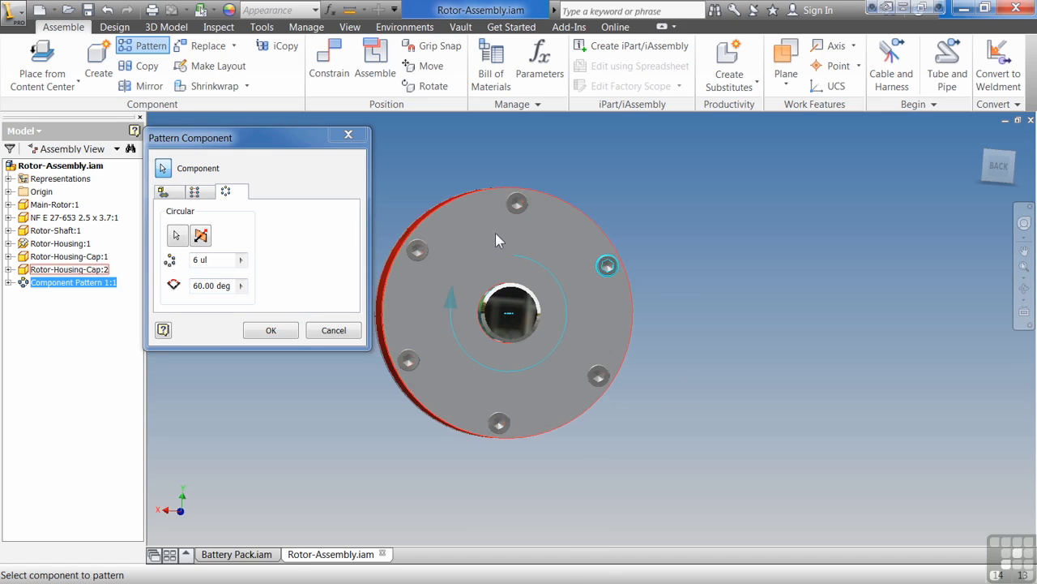
key(F6)
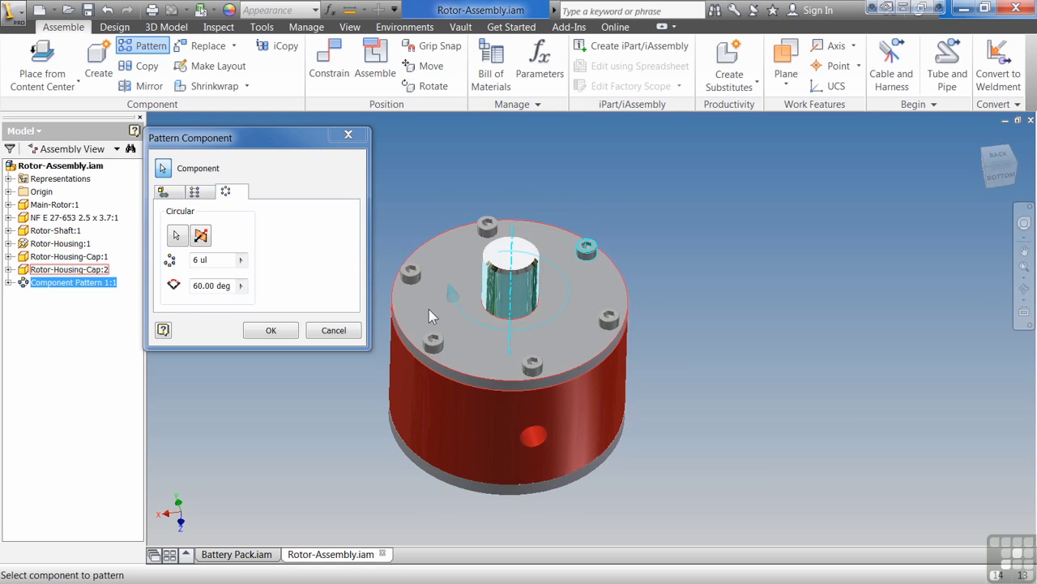
click(272, 330)
Step: Switch back to the Battery Pack assembly
click(237, 553)
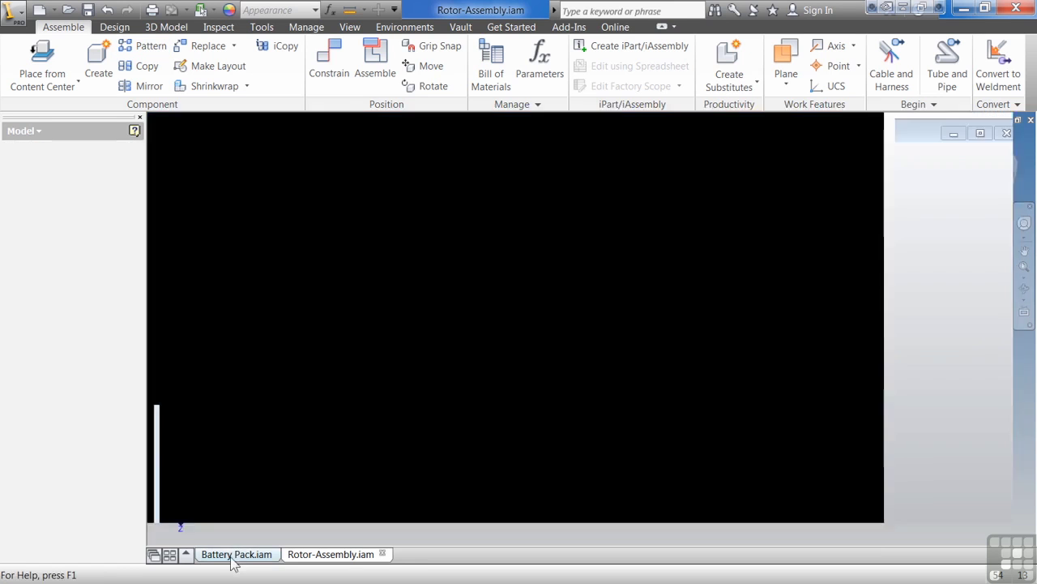